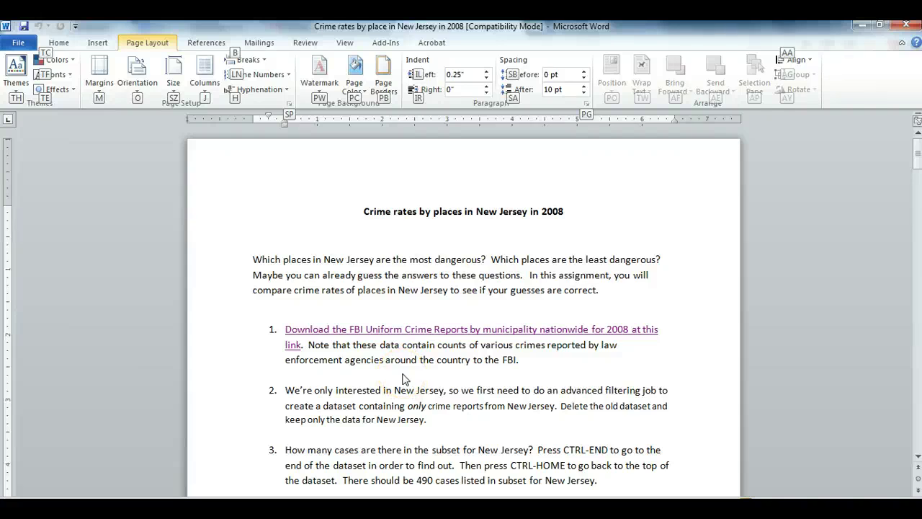
Step: Follow the Word document's FBI crime reports link and accept the warning to open the 2008 workbook
key("alt")
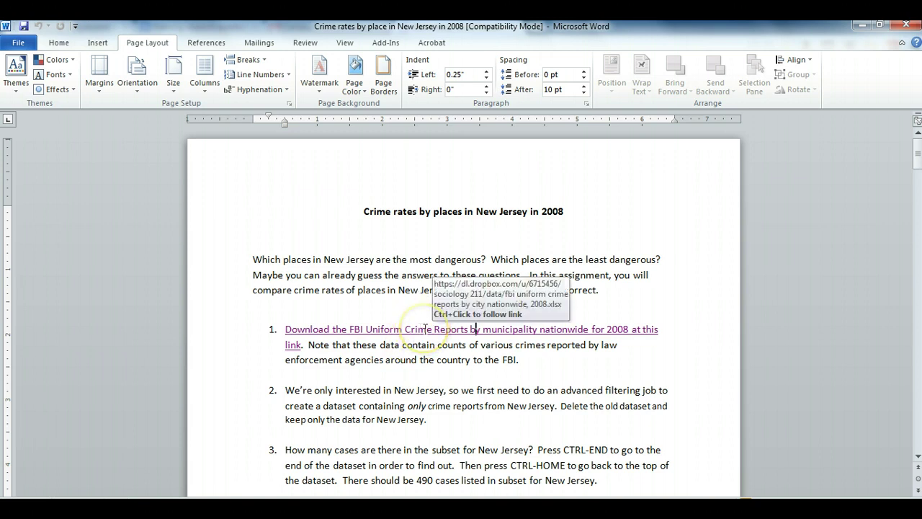
left_click(427, 330)
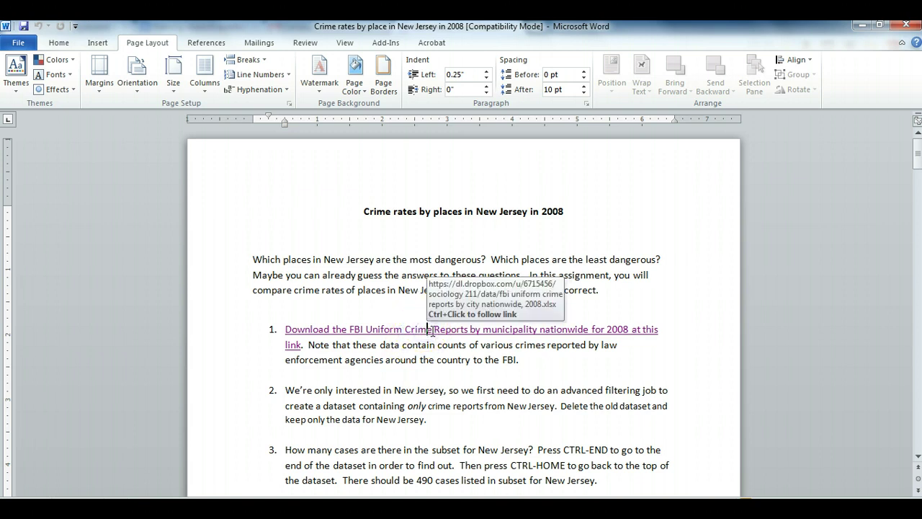
left_click(431, 331, "ctrl")
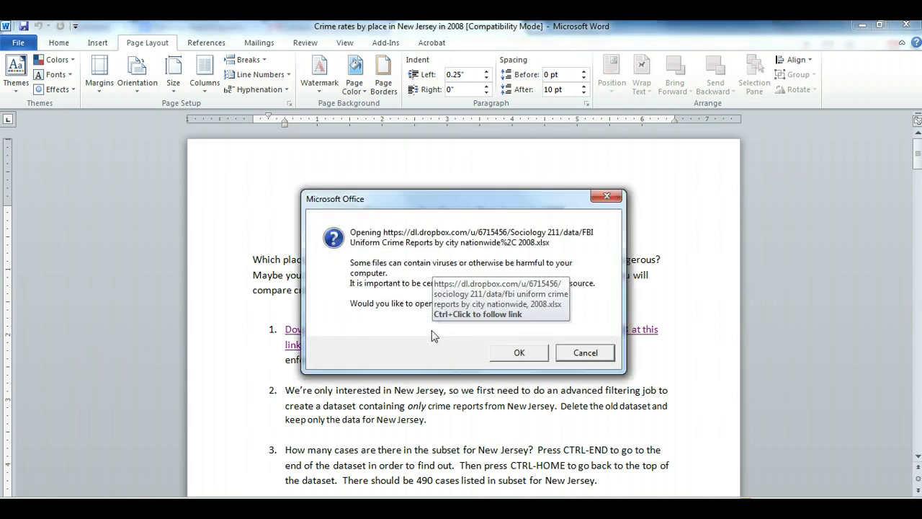
left_click(499, 240)
left_click_drag(514, 195, 340, 167)
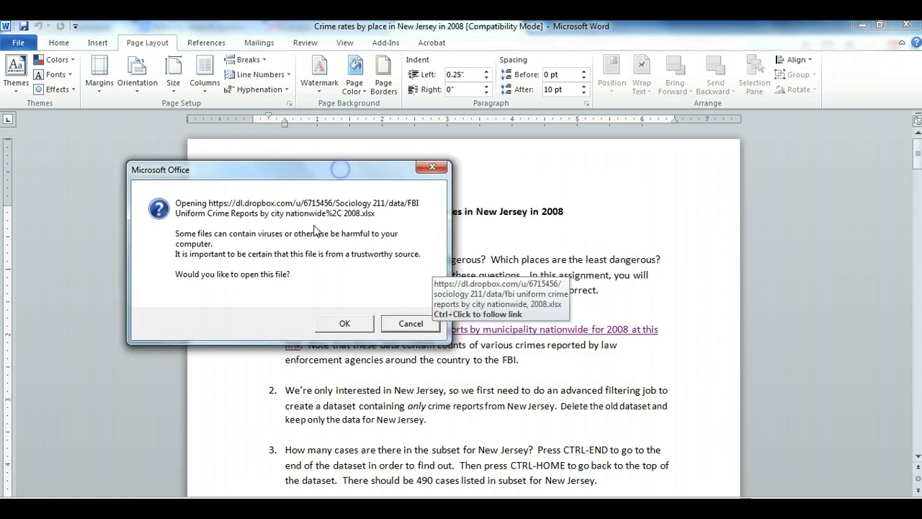
left_click(343, 322)
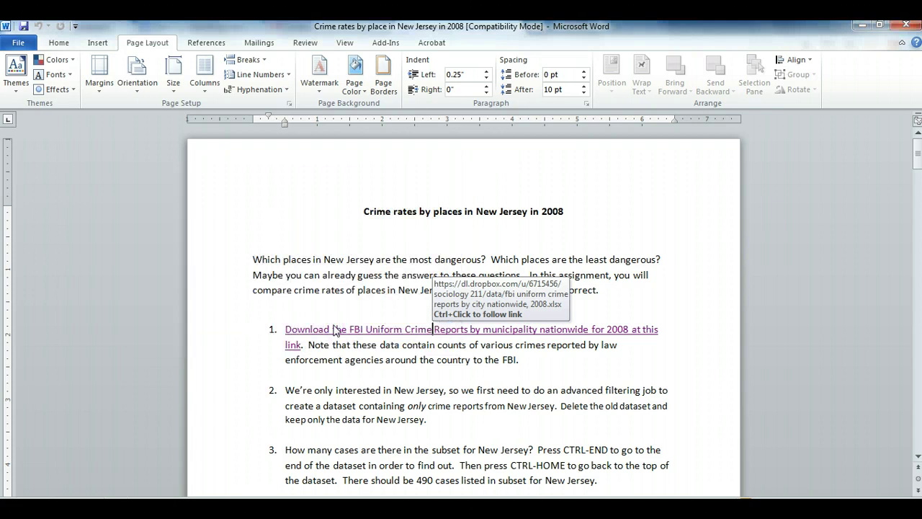
left_click(349, 313)
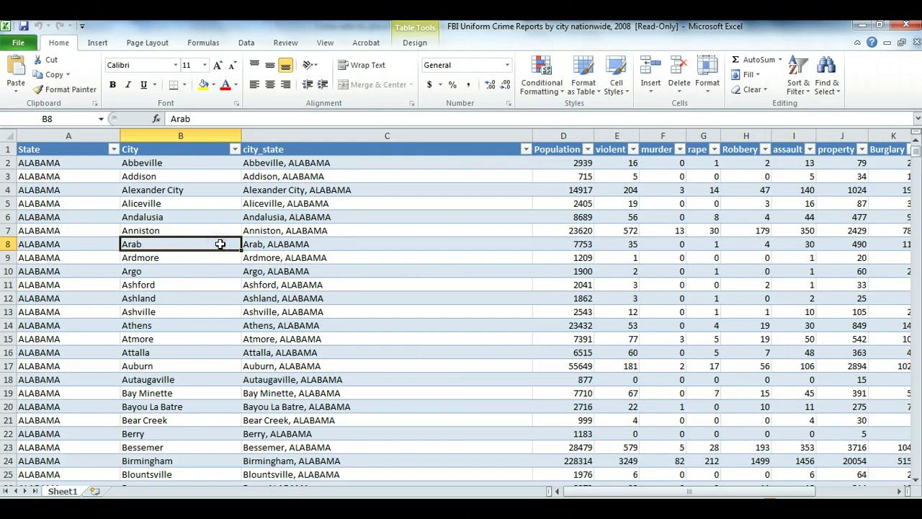
Step: Save an editable copy as 10.xlsx on the Desktop, overwriting the existing 10.xlsx
left_click(24, 25)
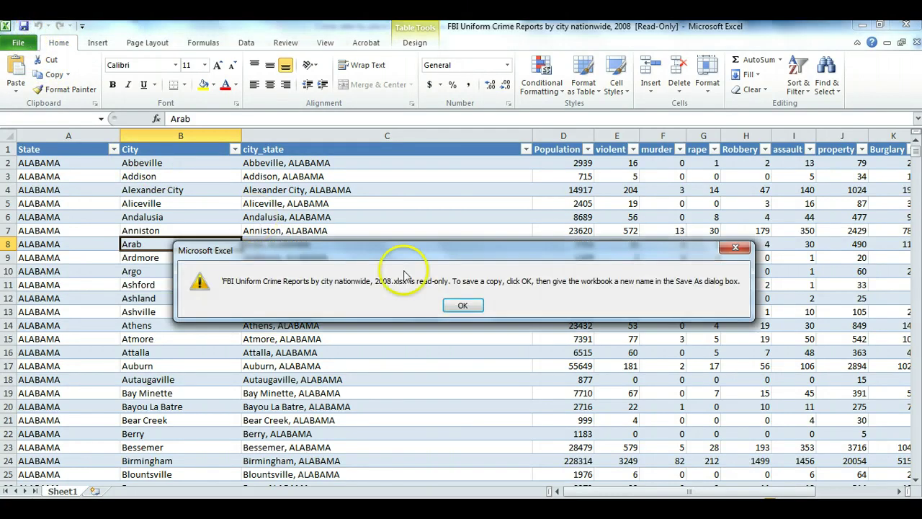
left_click(458, 304)
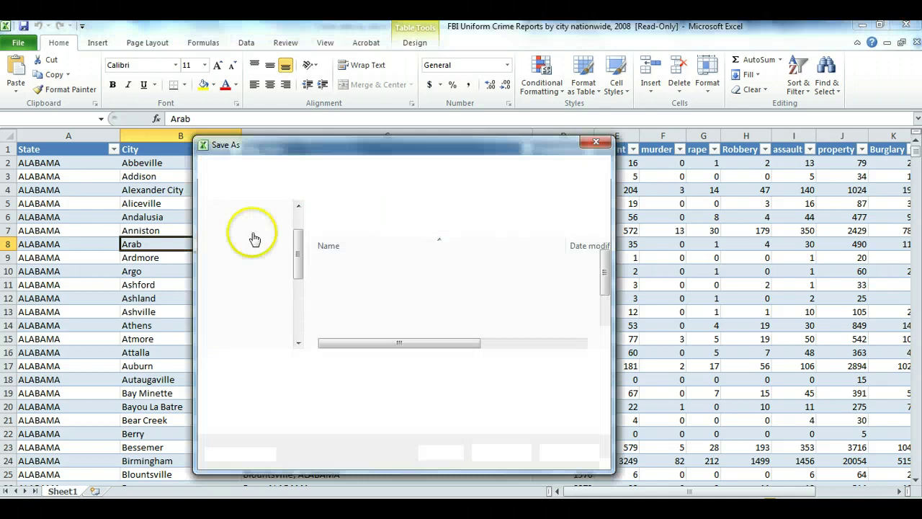
left_click(248, 206)
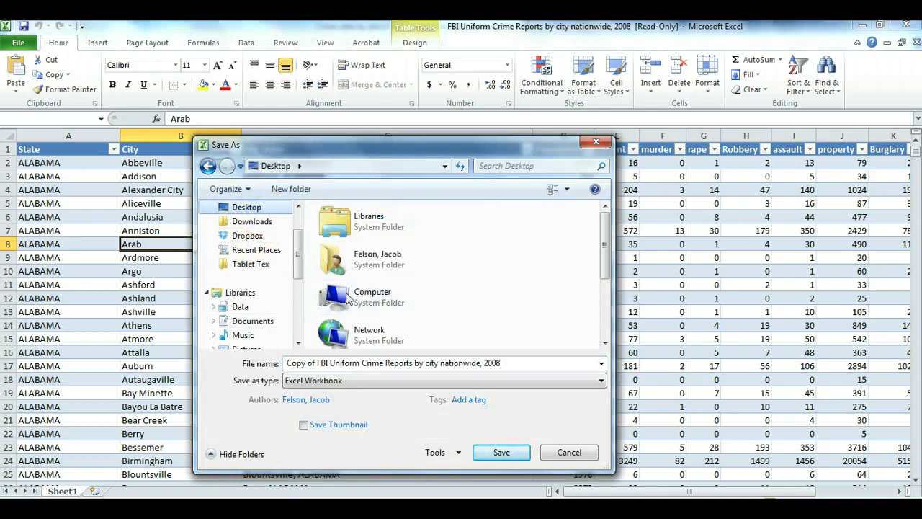
left_click(403, 362)
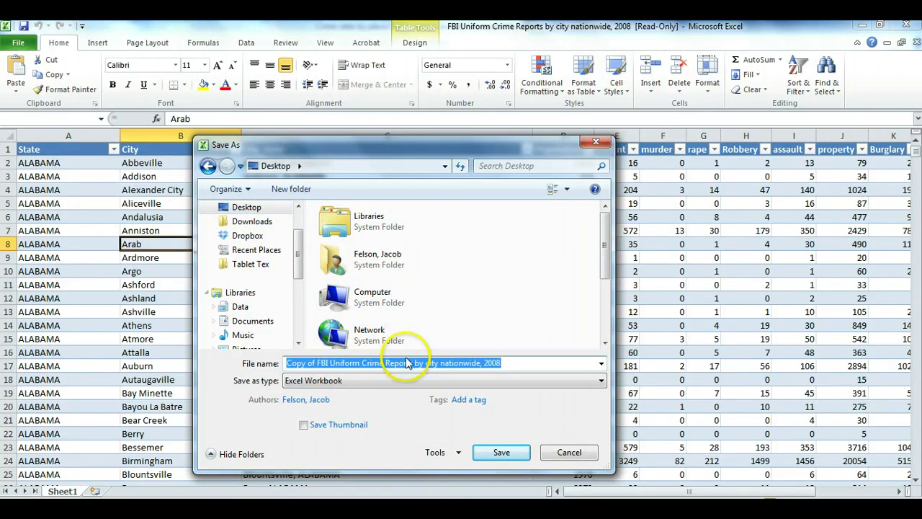
type("10")
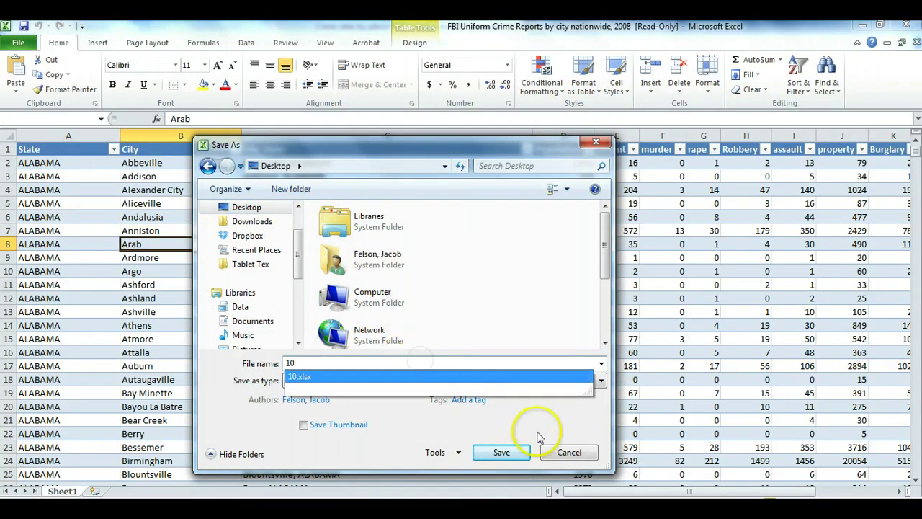
left_click(518, 452)
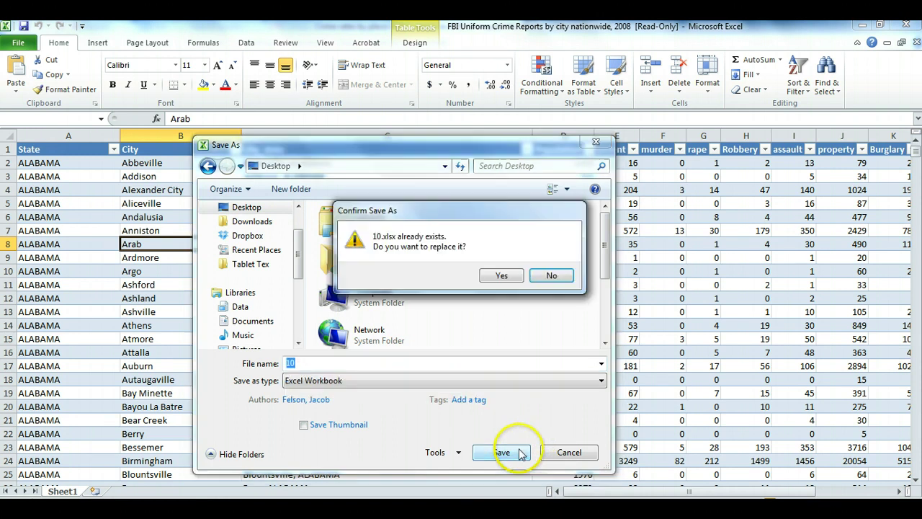
left_click(502, 276)
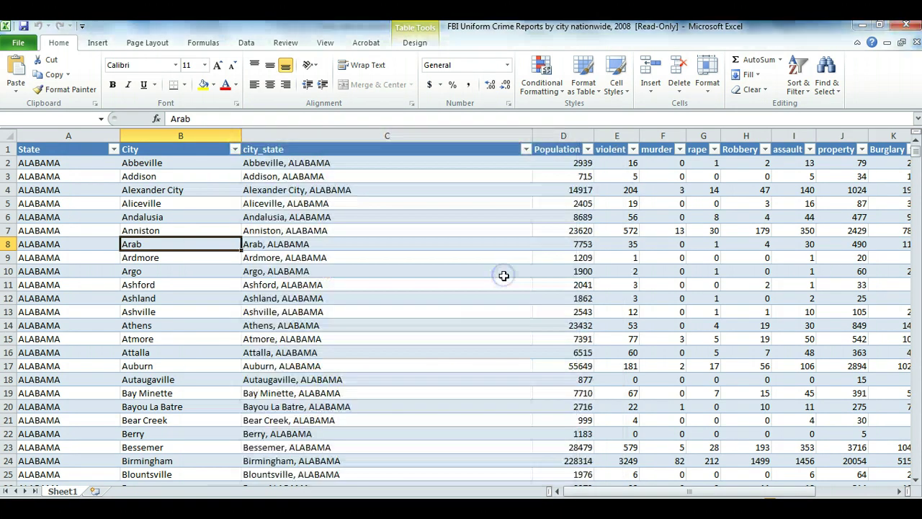
Step: Narrow the State column and check the dataset's extent with Ctrl+Down and Ctrl+Home
left_click(372, 280)
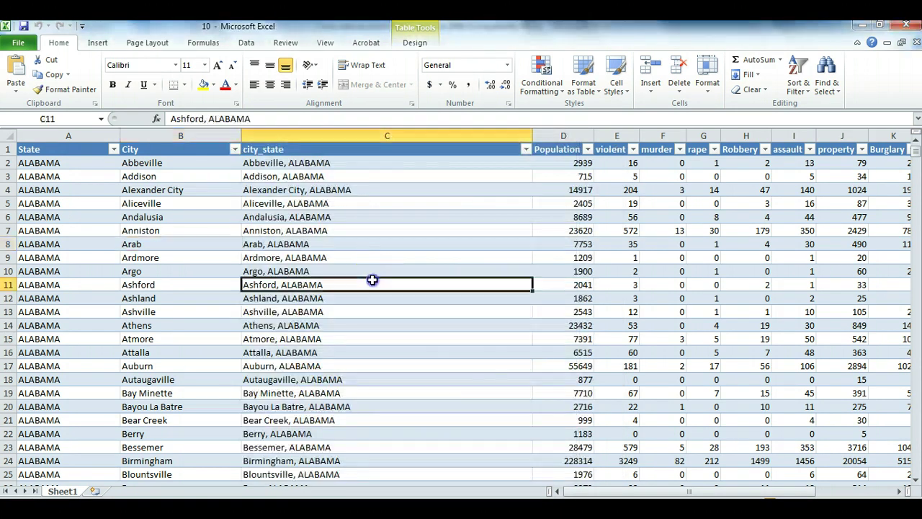
left_click(81, 231)
left_click_drag(120, 135, 106, 136)
left_click(83, 175)
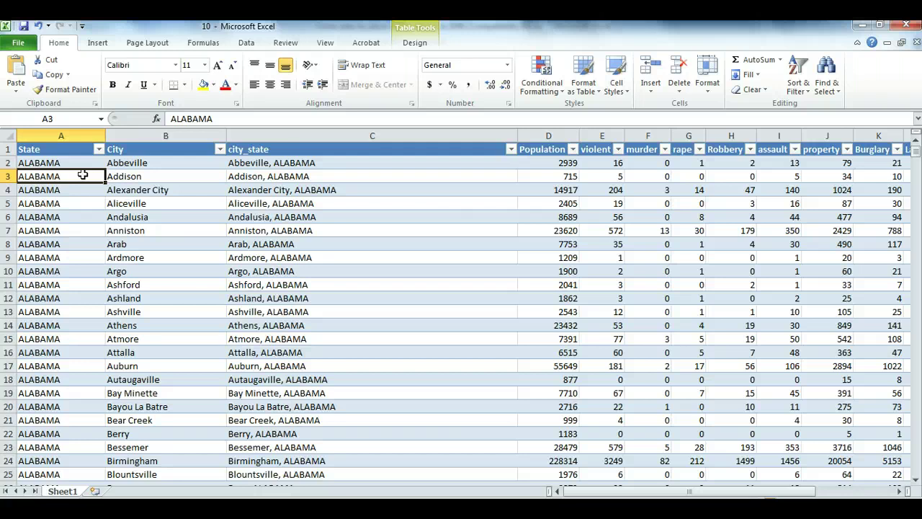
key("ctrl+Down")
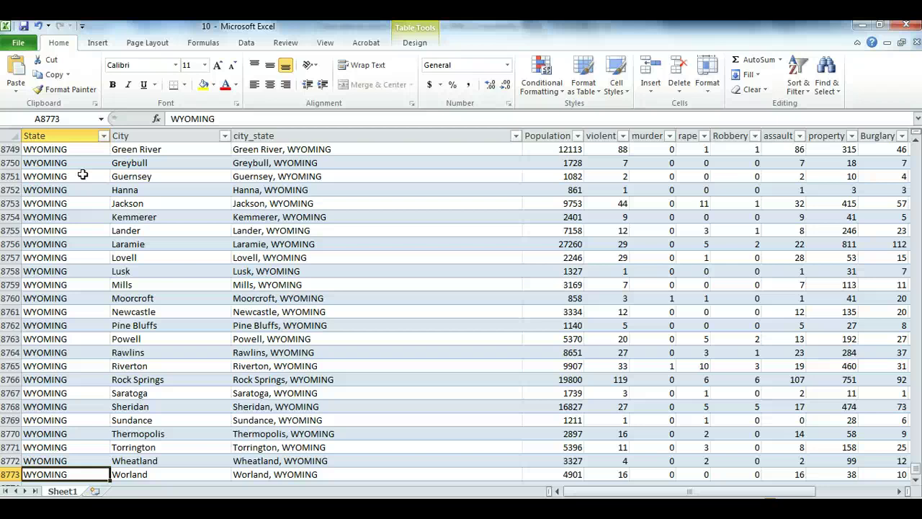
key("ctrl+Home")
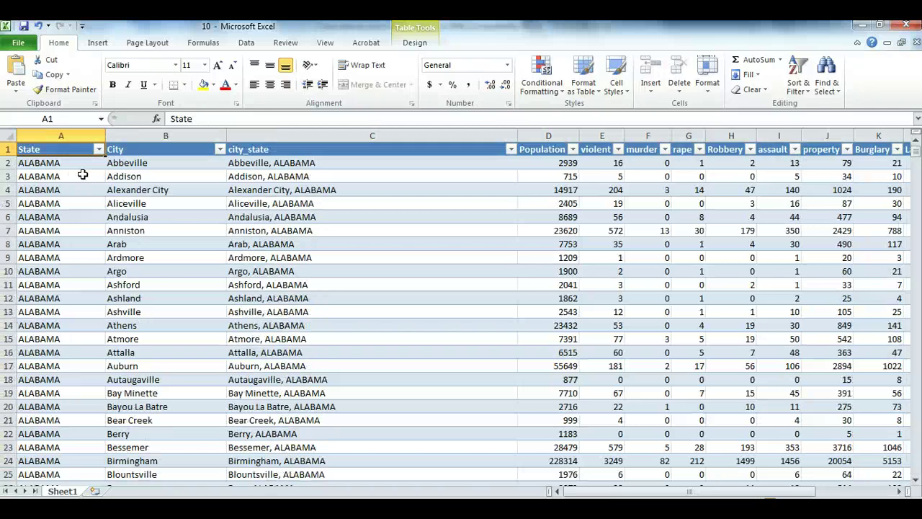
Step: Narrow the city_state column and look over the first Alabama rows, from Addison to Argo
left_click_drag(514, 136, 381, 136)
left_click(292, 176)
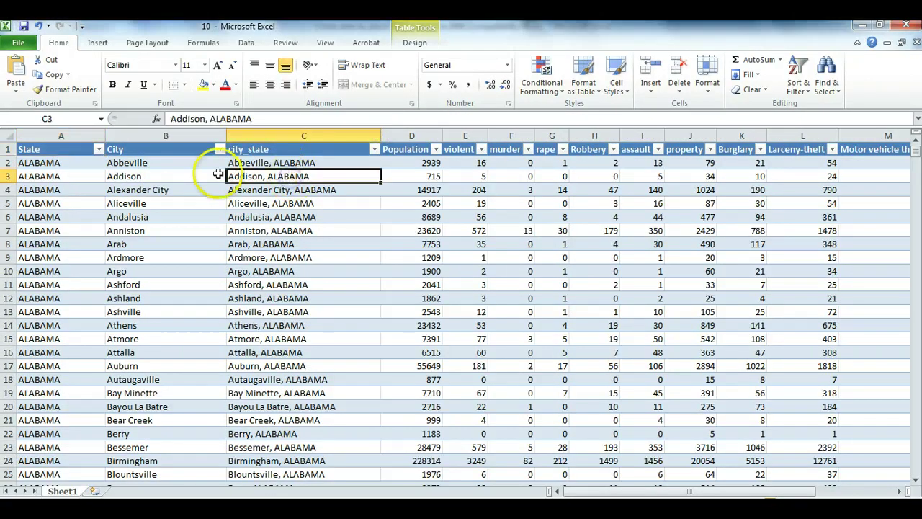
left_click(183, 177)
left_click(278, 177)
left_click(419, 174)
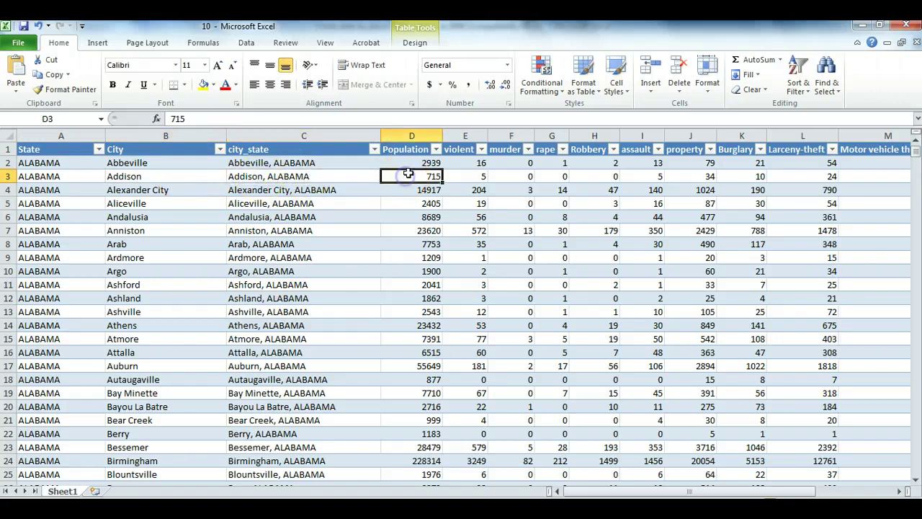
left_click(465, 176)
left_click_drag(597, 491, 562, 491)
left_click(166, 243)
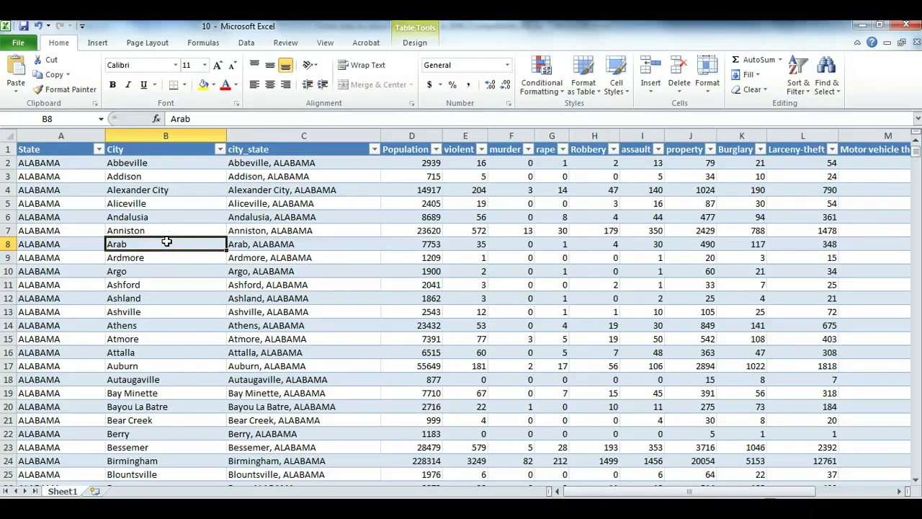
left_click(144, 229)
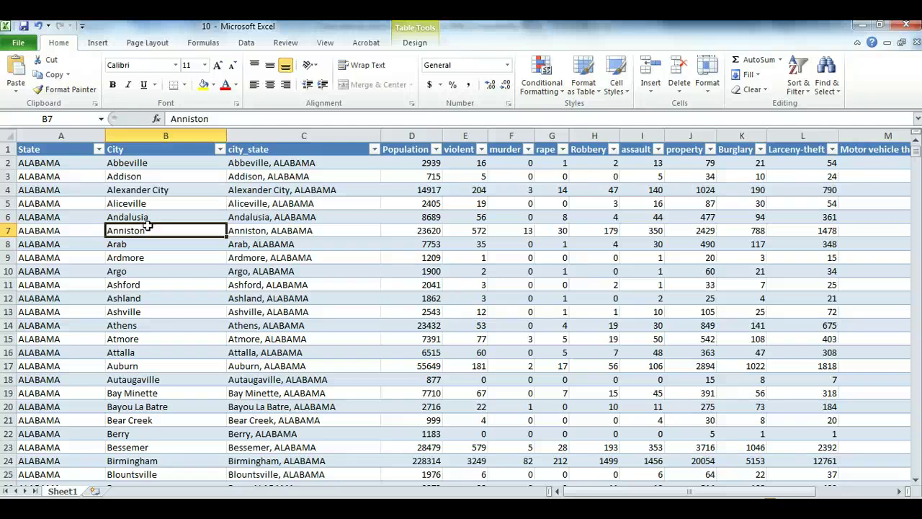
left_click(140, 257)
left_click(329, 270)
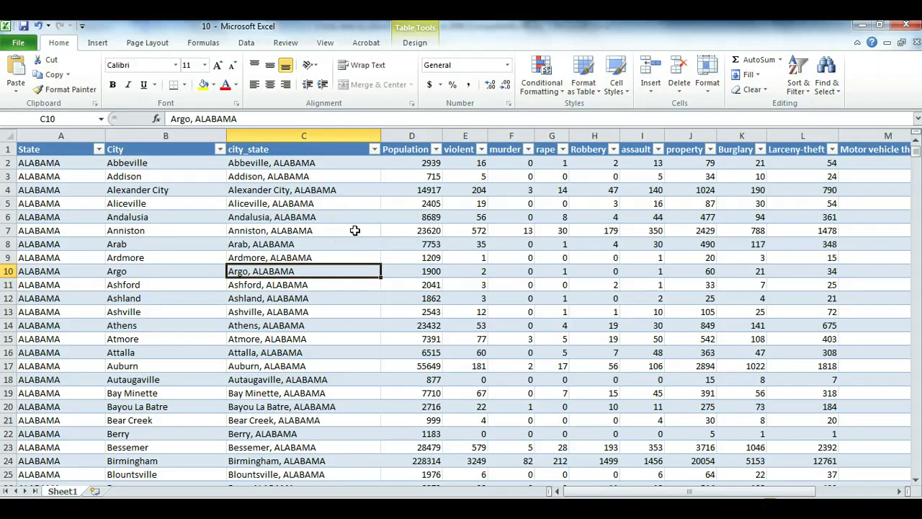
Step: Check on the Table Design tab that the crime data table is named UCR
left_click(417, 41)
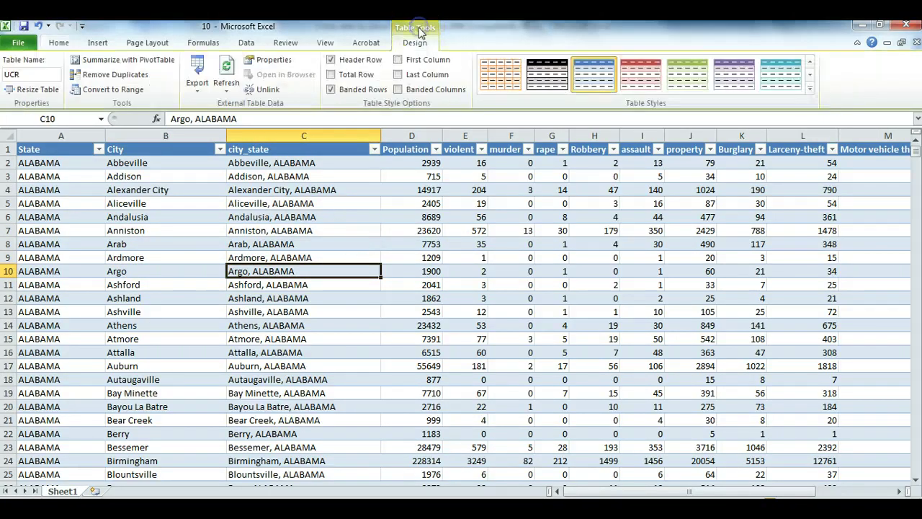
left_click(27, 73)
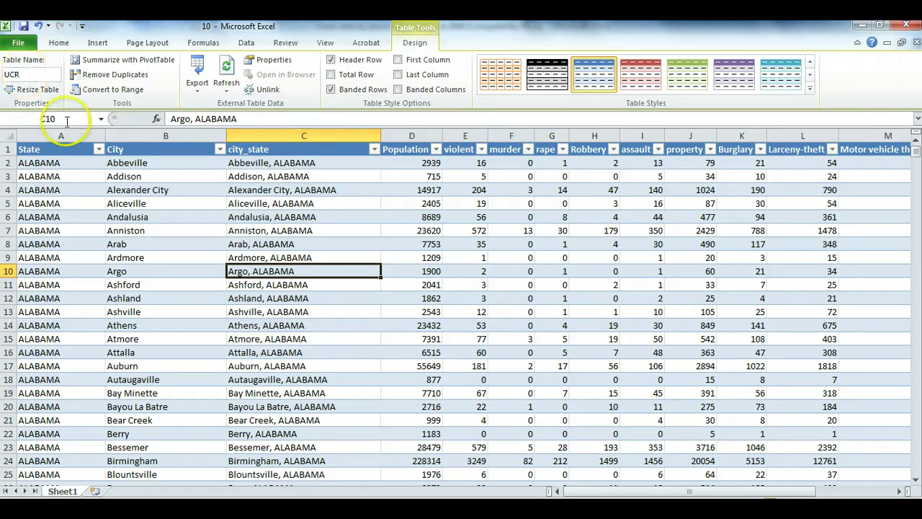
left_click(163, 219)
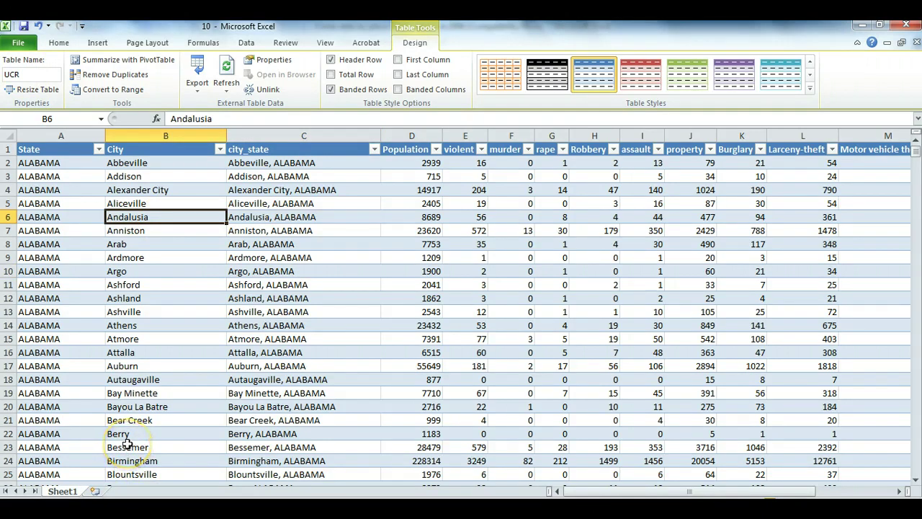
Step: On Sheet2, enter State in A1 and NEW JERSEY in A2, widening column A
left_click(95, 491)
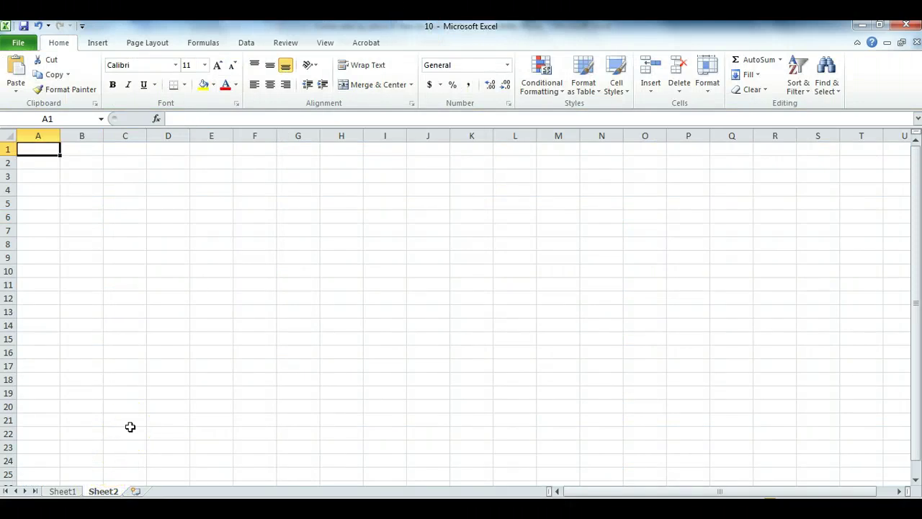
type("State")
key("Return")
type("NEW JERSEY")
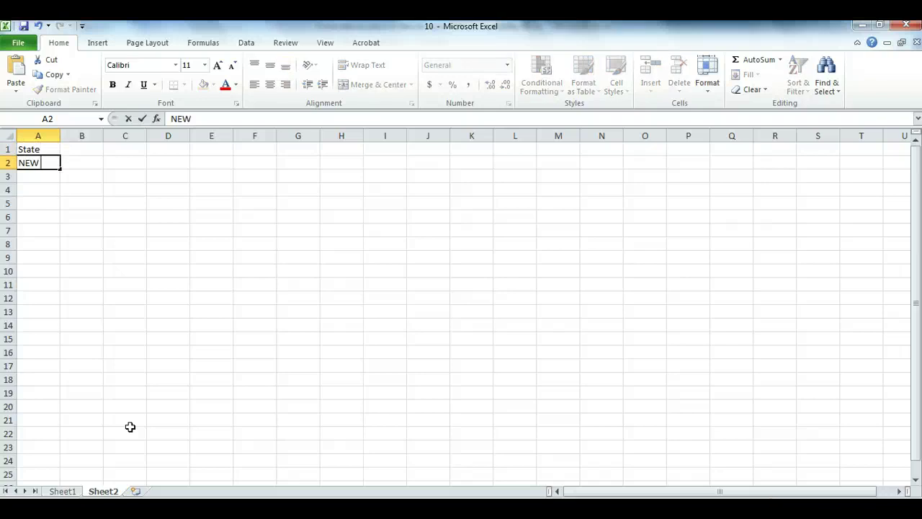
left_click(82, 366)
left_click_drag(60, 137, 75, 140)
left_click(43, 163)
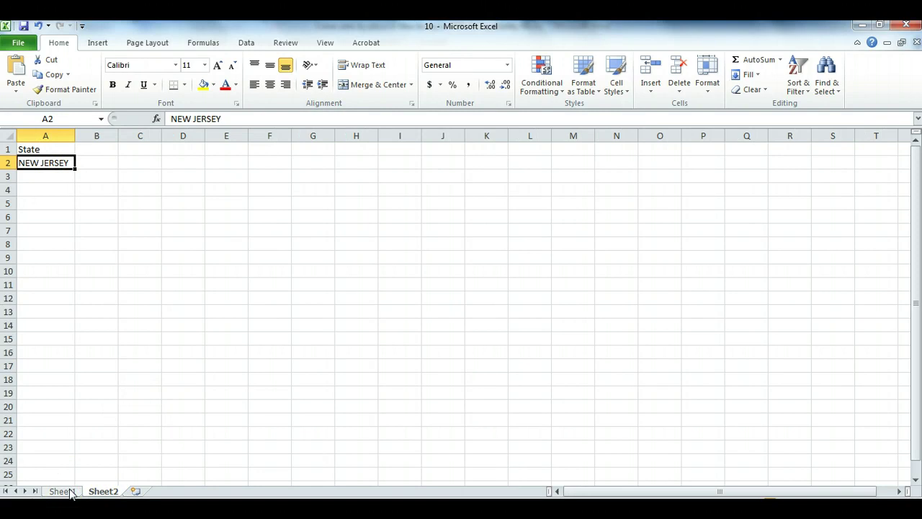
double_click(60, 148)
left_click(51, 217)
left_click(58, 163)
left_click(61, 149)
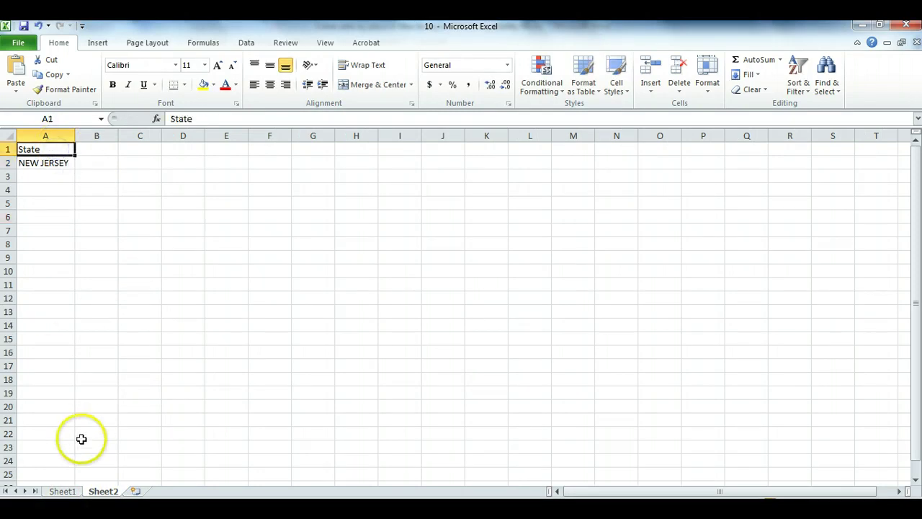
Step: Compare against Sheet1's State header, then select A1:A2 on Sheet2
left_click(62, 491)
left_click(50, 150)
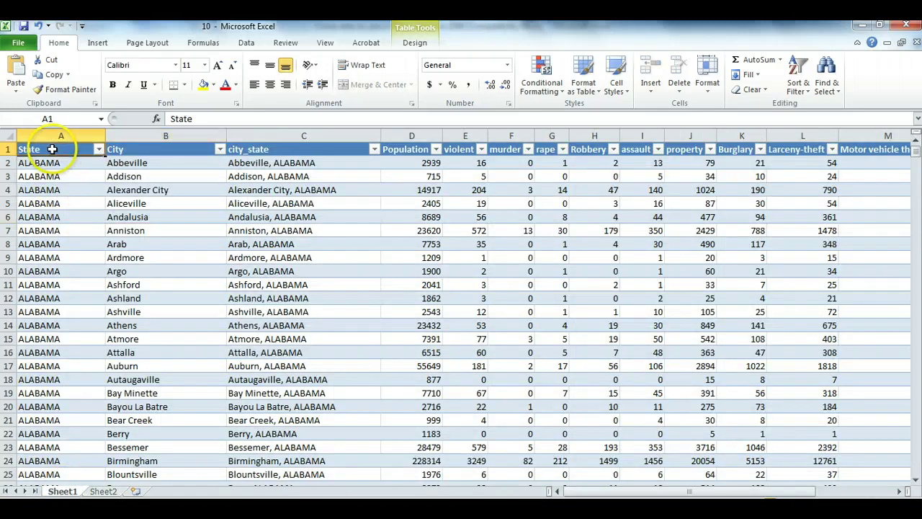
double_click(39, 149)
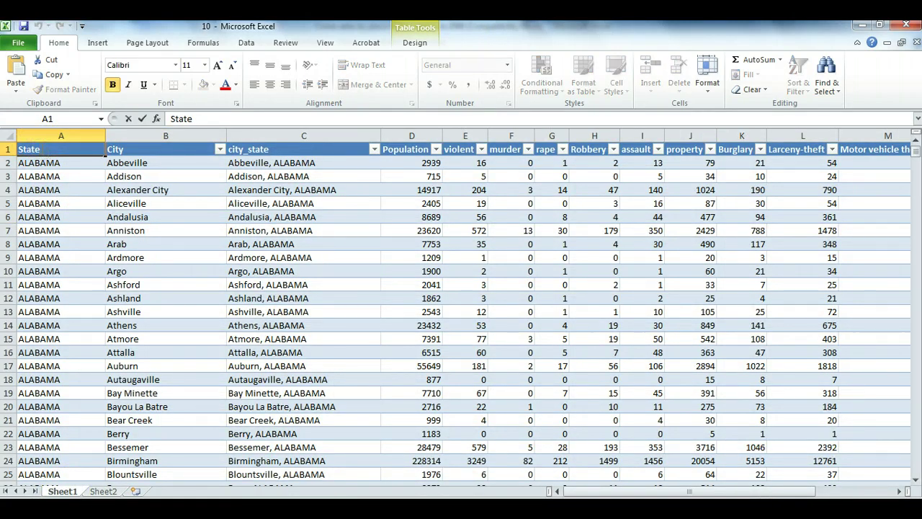
key("Return")
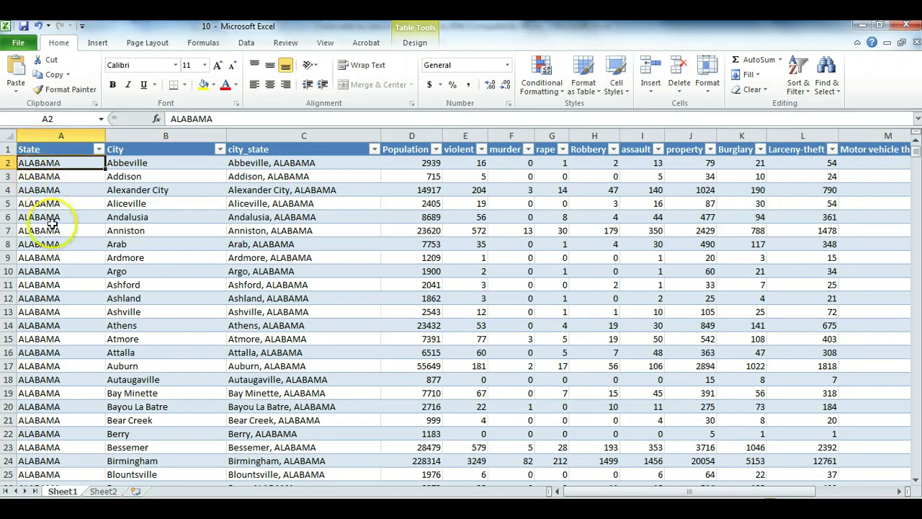
mouse_move(52, 224)
left_mouse_down()
mouse_move(72, 191)
mouse_move(72, 154)
mouse_move(68, 267)
left_mouse_up()
left_click(76, 247)
left_click(103, 491)
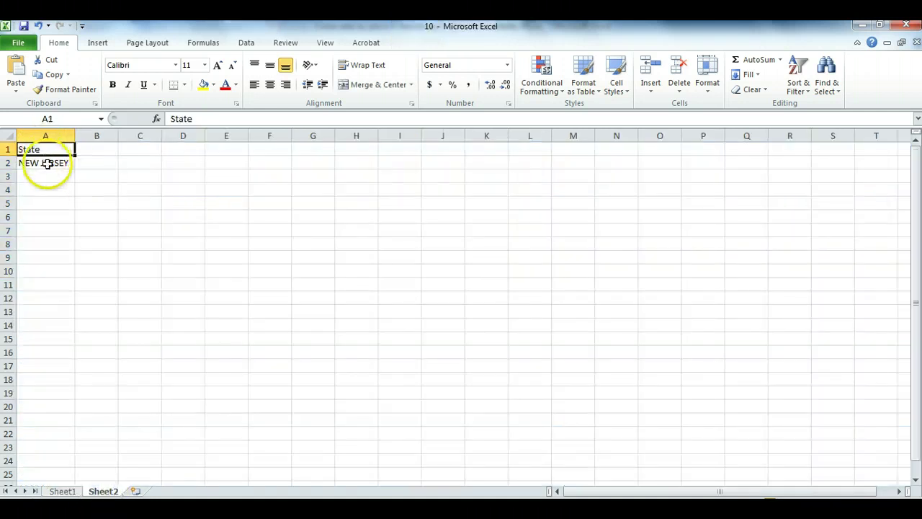
left_click(47, 164)
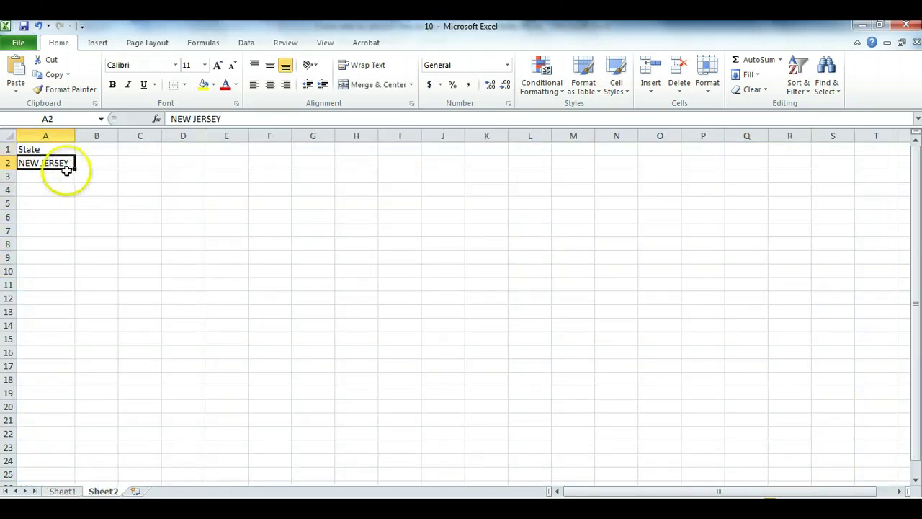
left_click_drag(62, 149, 62, 161)
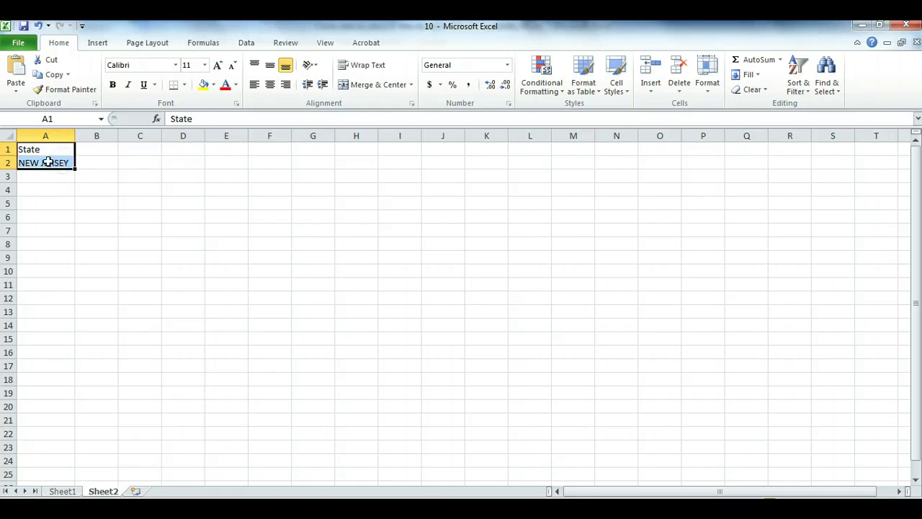
Step: Name the selected A1:A2 cells 'criteria' through the Name Box
left_click(77, 120)
type("criteria")
key("Return")
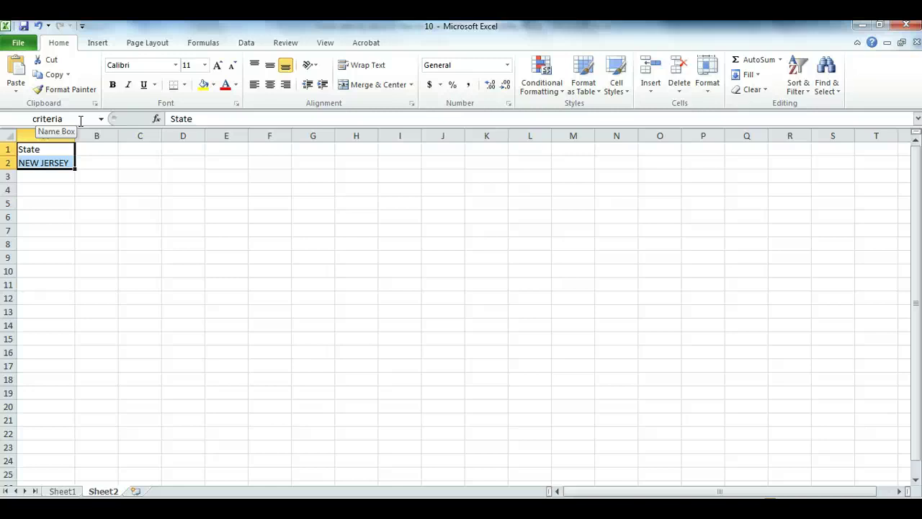
left_click_drag(62, 149, 65, 163)
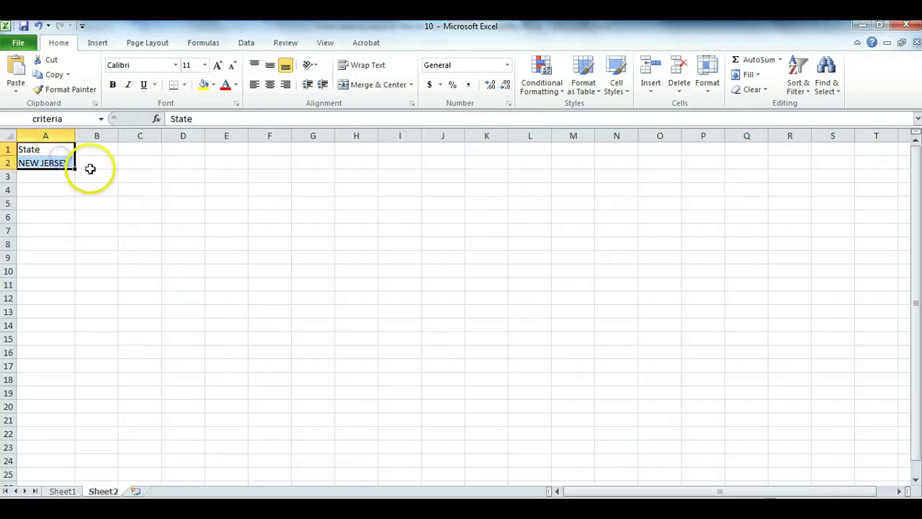
Step: Insert a new worksheet and rename it 'subset'
left_click(136, 491)
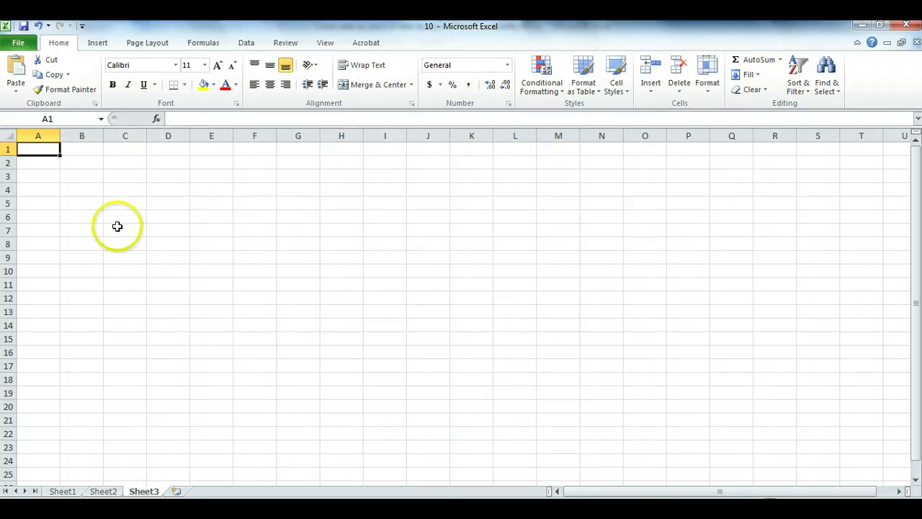
right_click(154, 487)
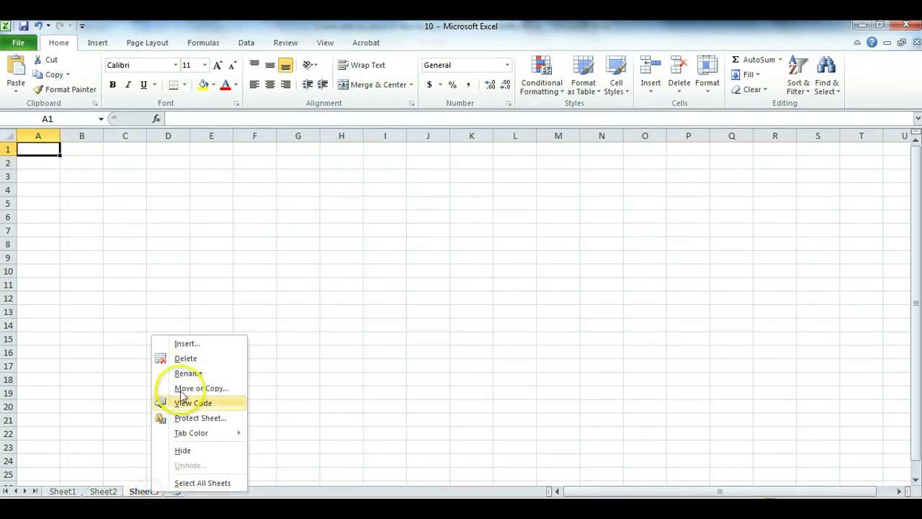
left_click(192, 372)
type("subset")
left_click(127, 296)
left_click(41, 148)
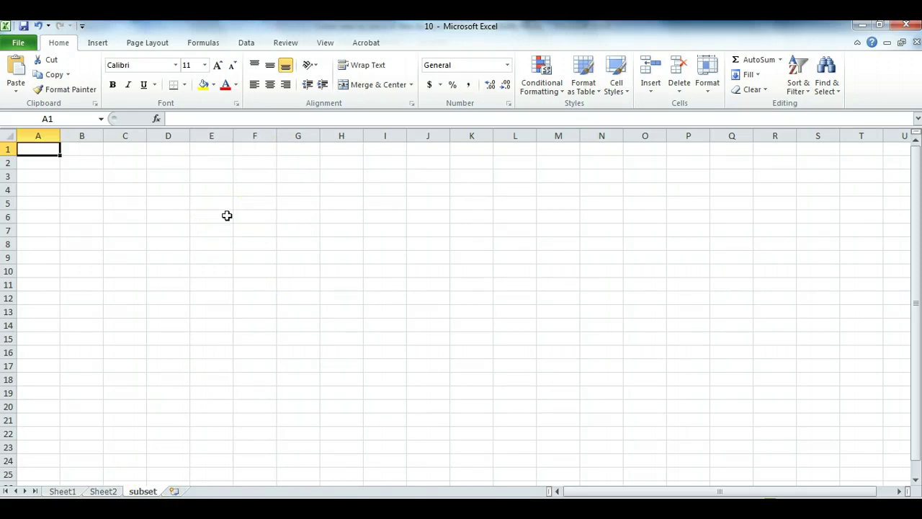
Step: Open Advanced Filter, choose copy to another location, and set List range to UCR[#all]
left_click(250, 44)
left_click(381, 90)
left_click(295, 236)
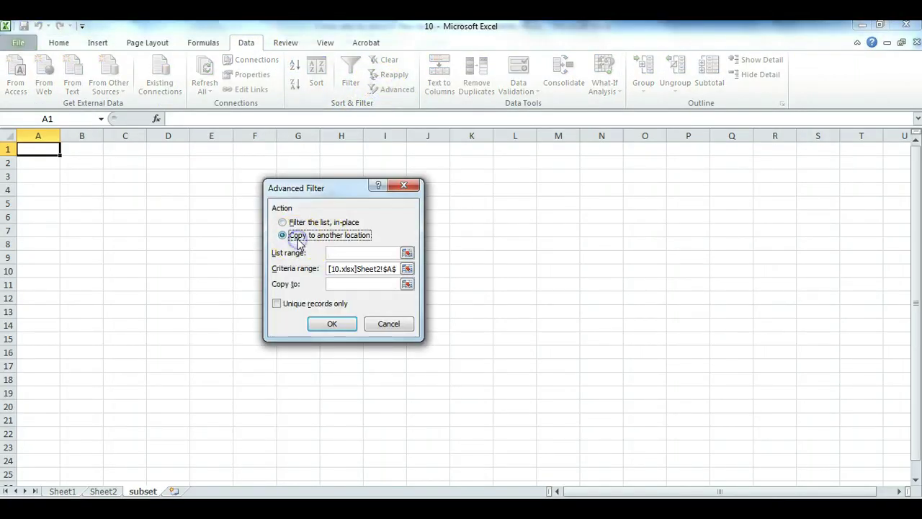
left_click_drag(343, 188, 346, 180)
left_click(354, 246)
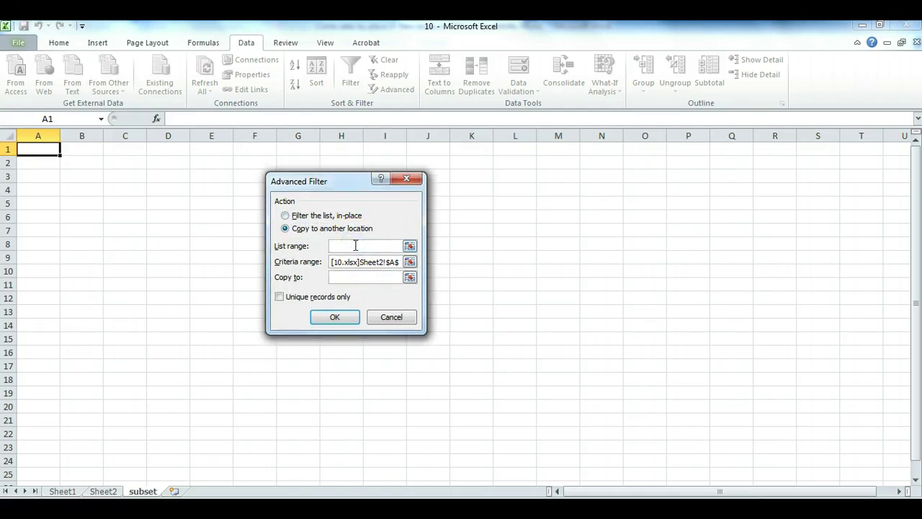
type("UCR[#all]")
left_click(409, 216)
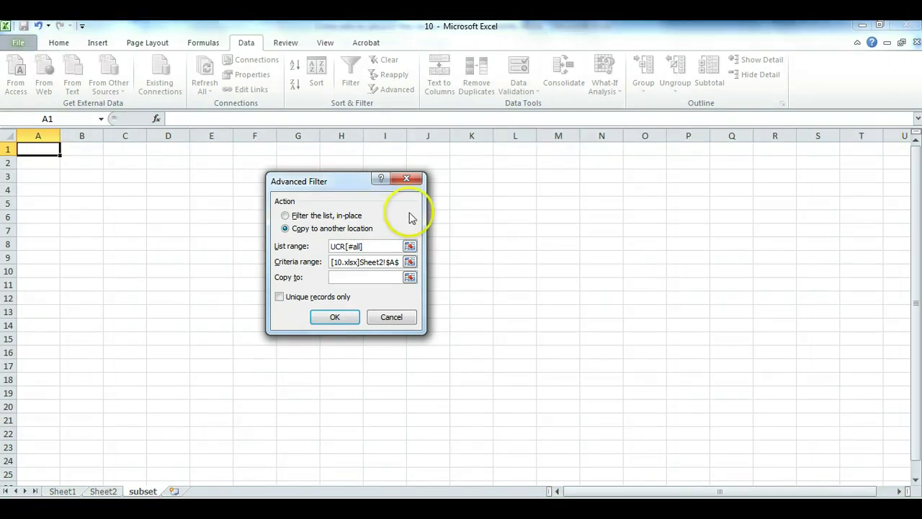
Step: Set Criteria range to criteria and Copy to subset!$A$1
left_click(374, 262)
left_click_drag(333, 263, 409, 261)
key("BackSpace")
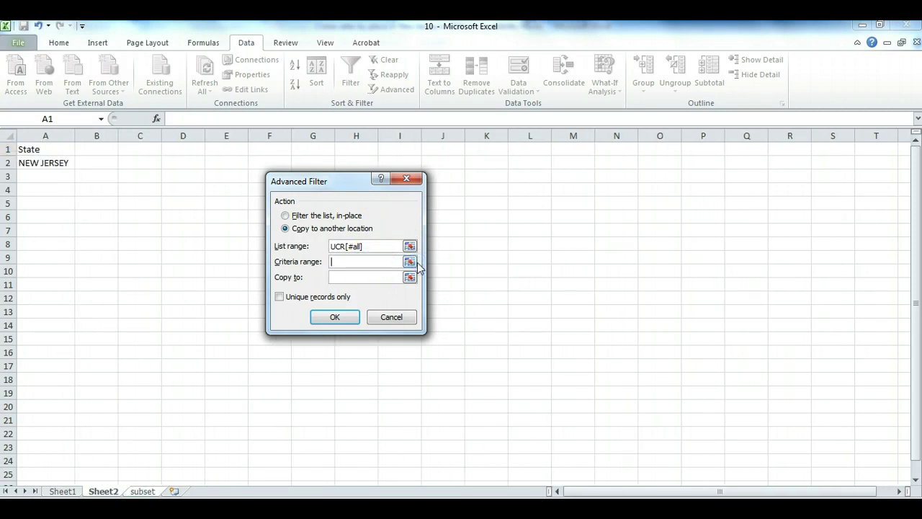
left_click(386, 261)
type("criteria")
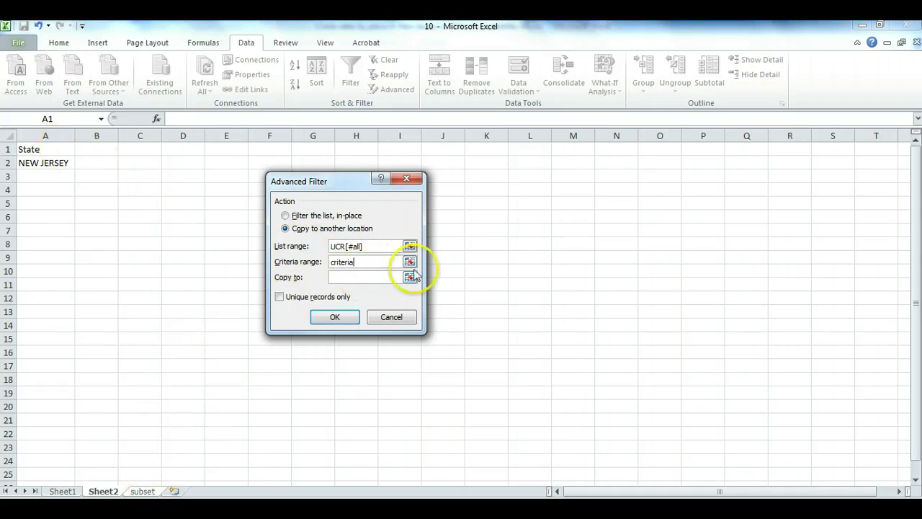
left_click(142, 491)
left_click(391, 277)
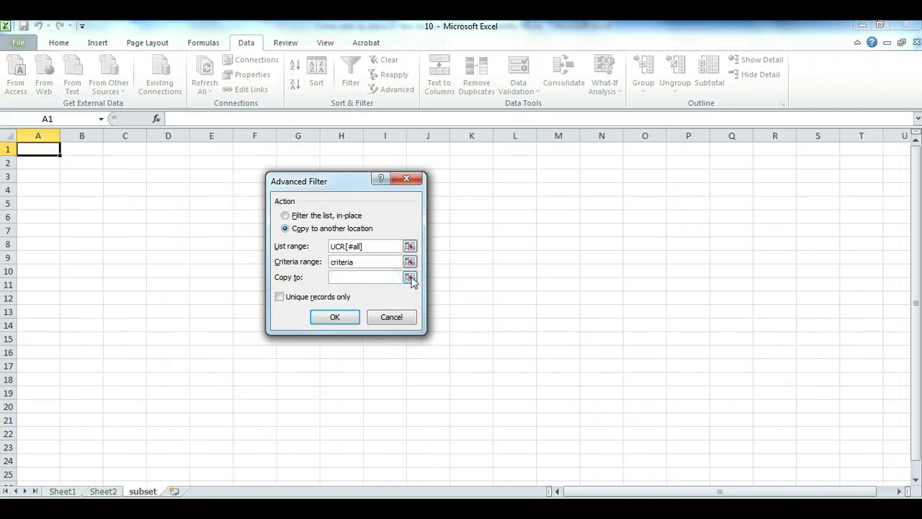
left_click(410, 278)
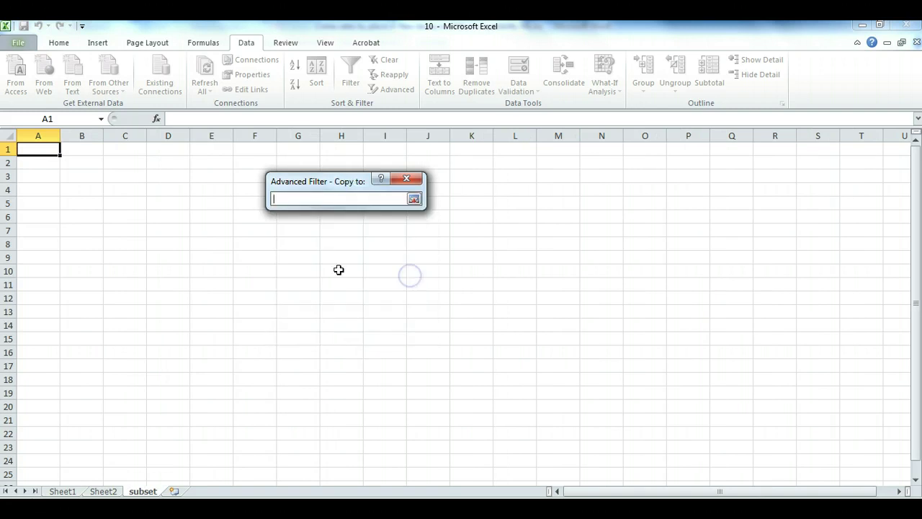
left_click(55, 149)
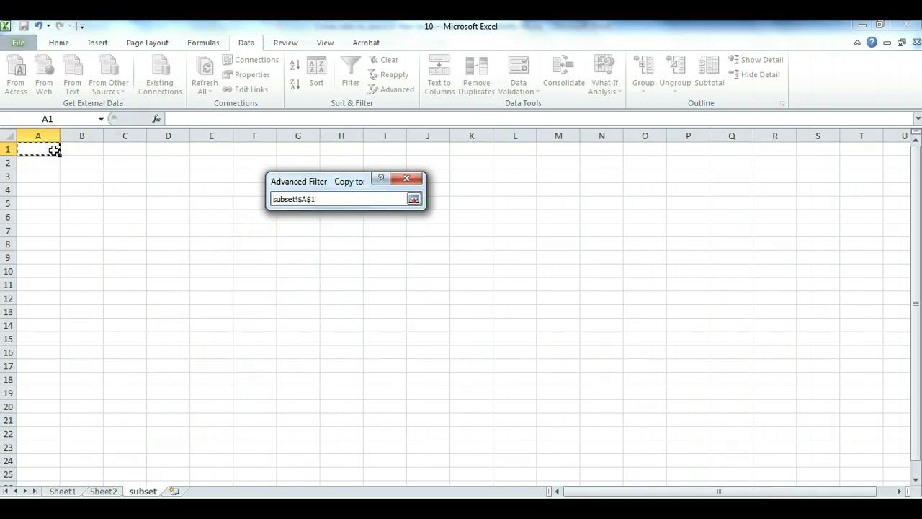
left_click(414, 199)
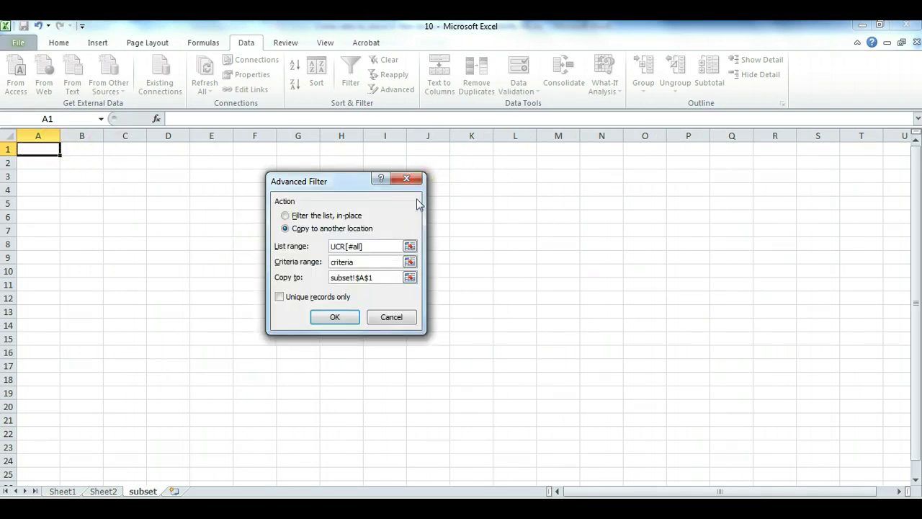
left_click_drag(350, 186, 356, 176)
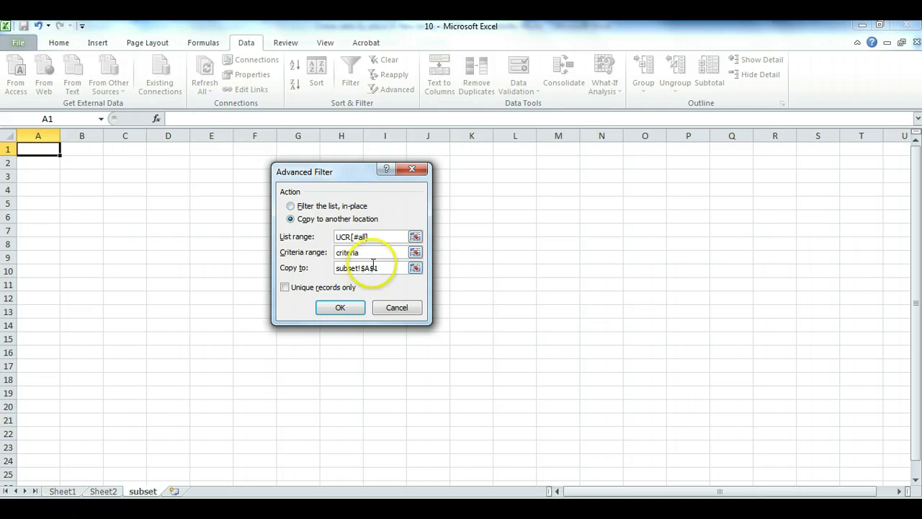
Step: Remove stray sheet names from the list and criteria ranges, then run the filter into subset!$A$1
left_click(382, 238)
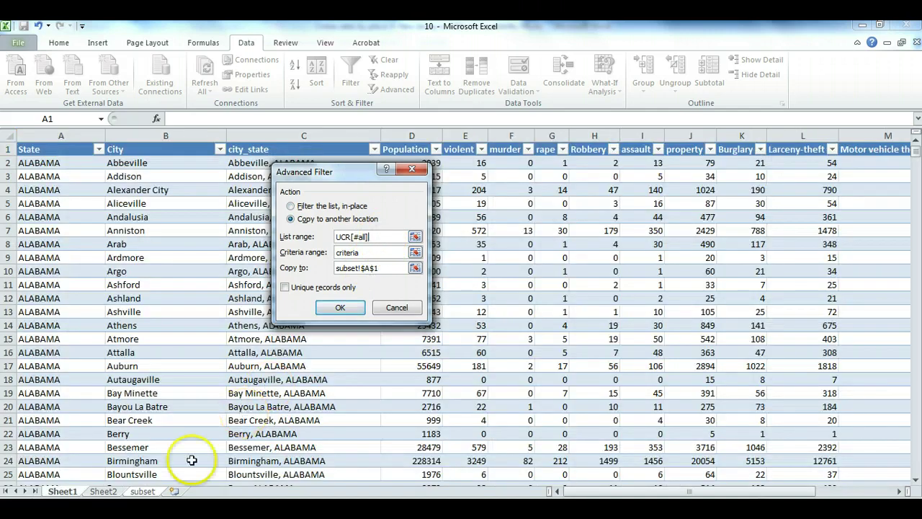
left_click(144, 490)
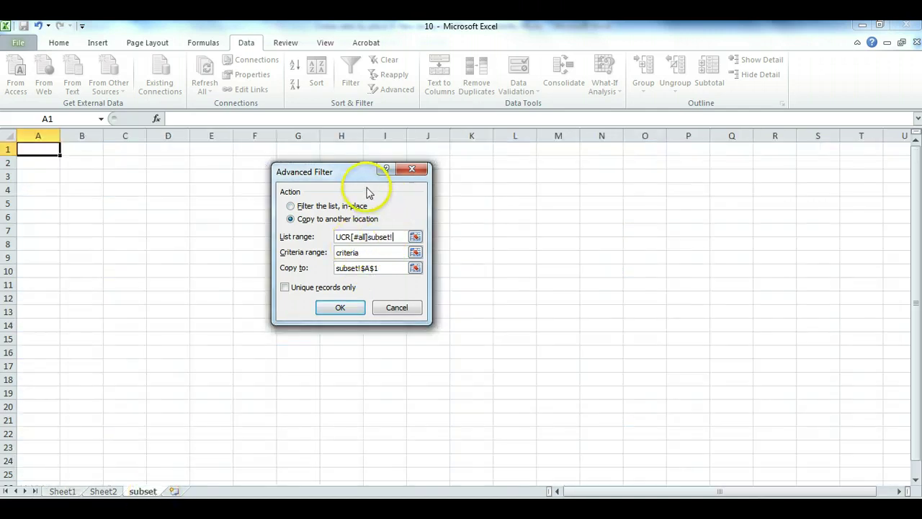
left_click(342, 307)
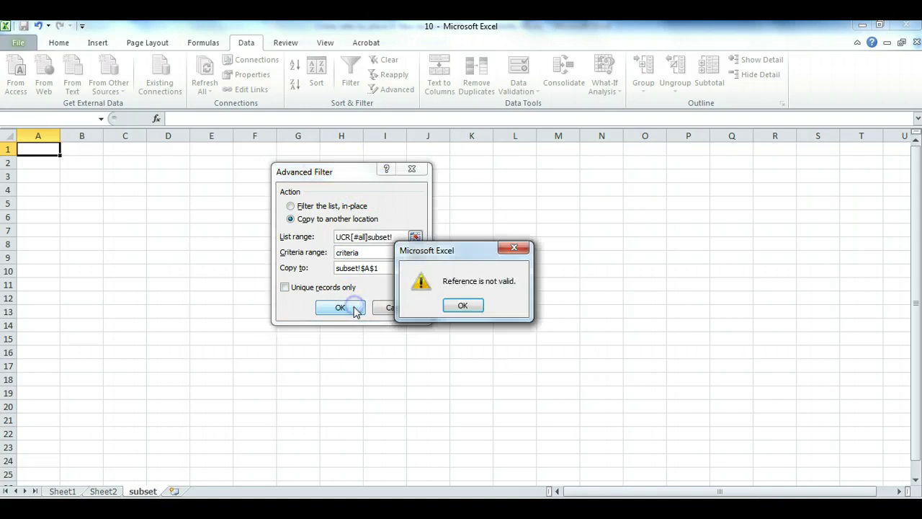
left_click(461, 305)
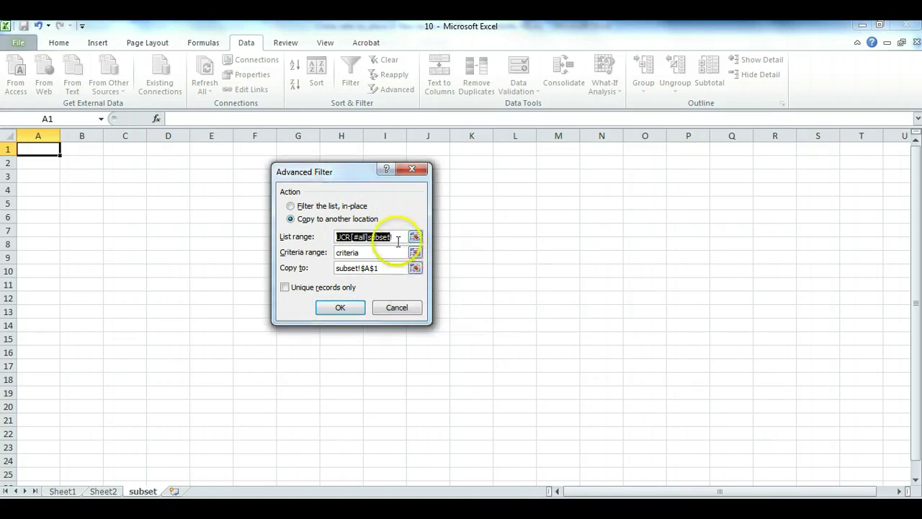
left_click(401, 236)
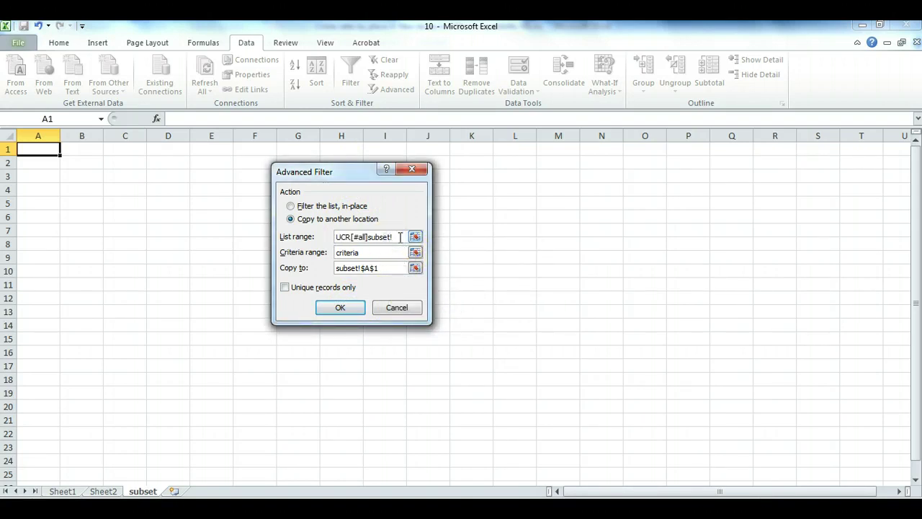
key("BackSpace")
key("BackSpace")
key("BackSpace")
key("BackSpace")
key("BackSpace")
key("BackSpace")
key("BackSpace")
left_click(386, 252)
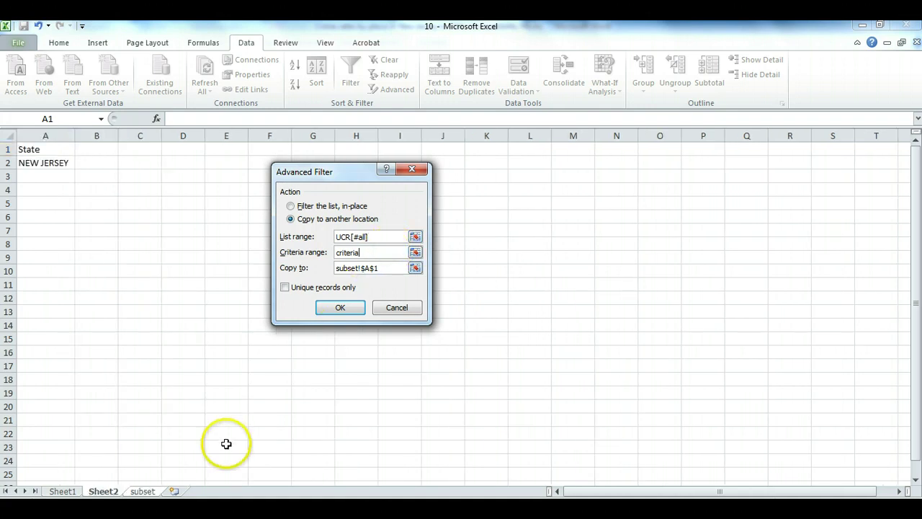
left_click(142, 491)
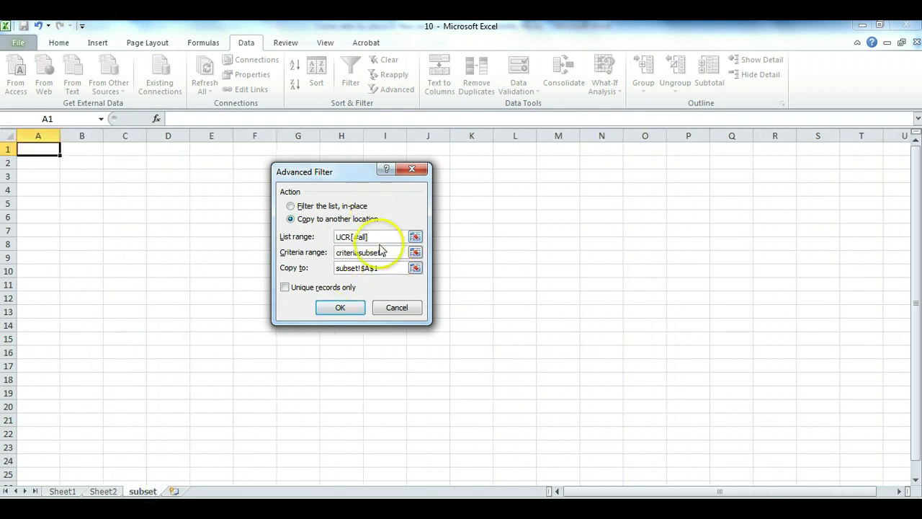
left_click_drag(384, 251, 364, 252)
key("BackSpace")
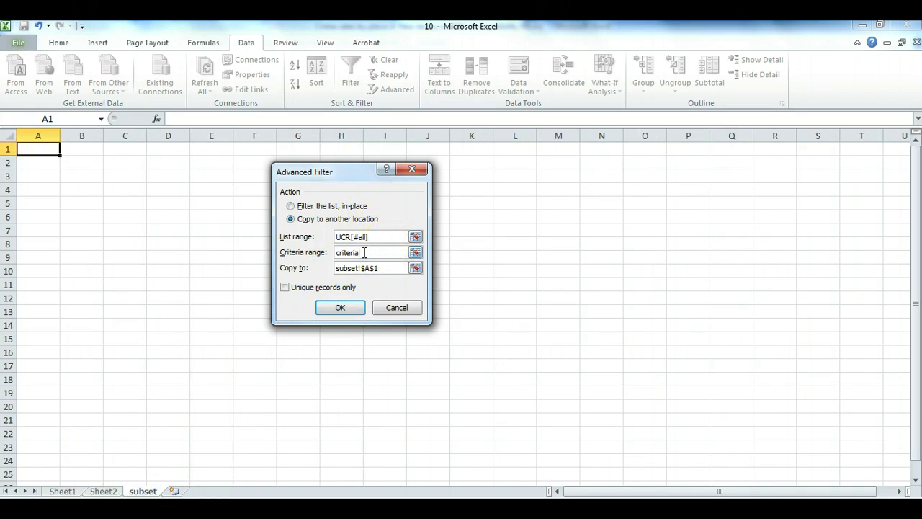
type("a")
left_click(340, 307)
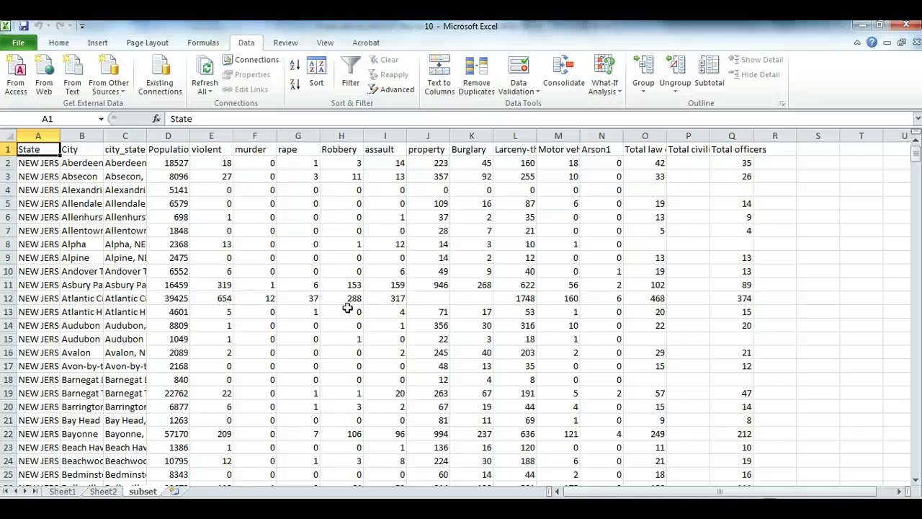
Step: Widen subset's column A and confirm the New Jersey records run down to row 491
left_click(256, 285)
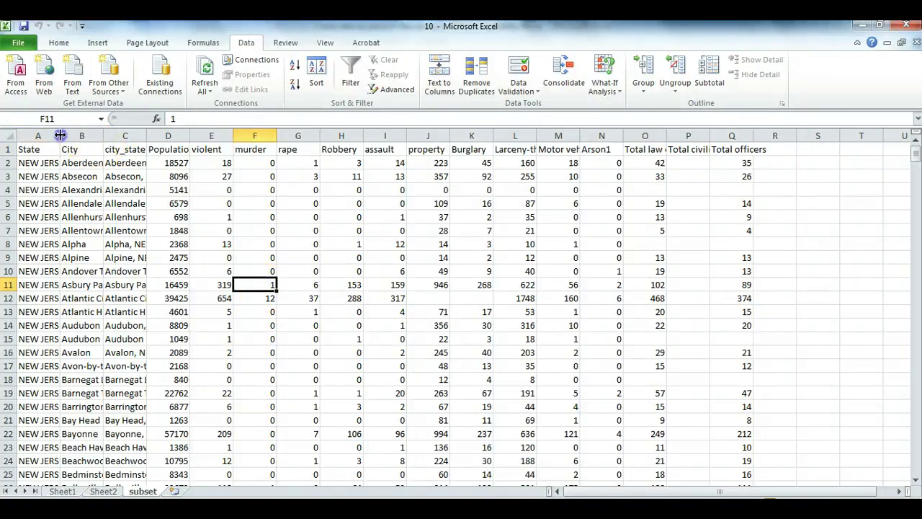
left_click_drag(60, 135, 118, 135)
left_click(82, 243)
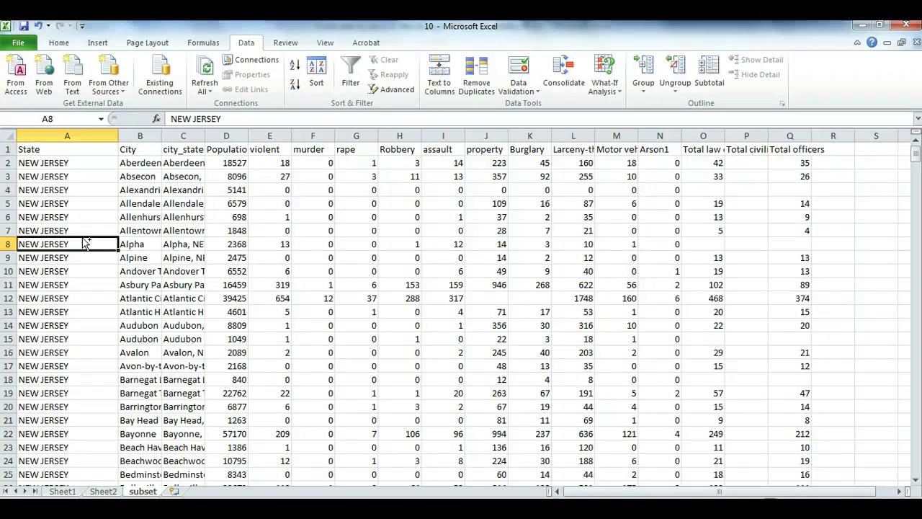
key("ctrl+Down")
scroll(82, 238, "down", 1)
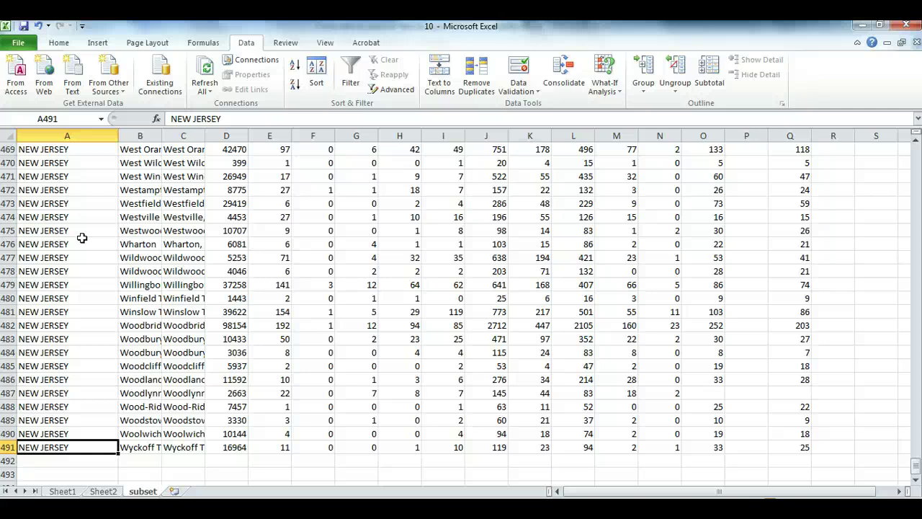
key("ctrl+Home")
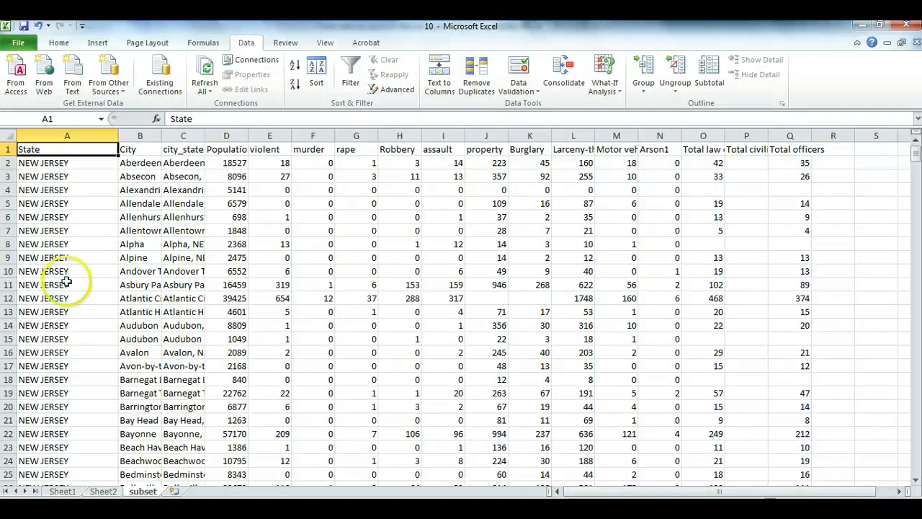
Step: Delete the Sheet1 worksheet from the workbook
left_click(65, 491)
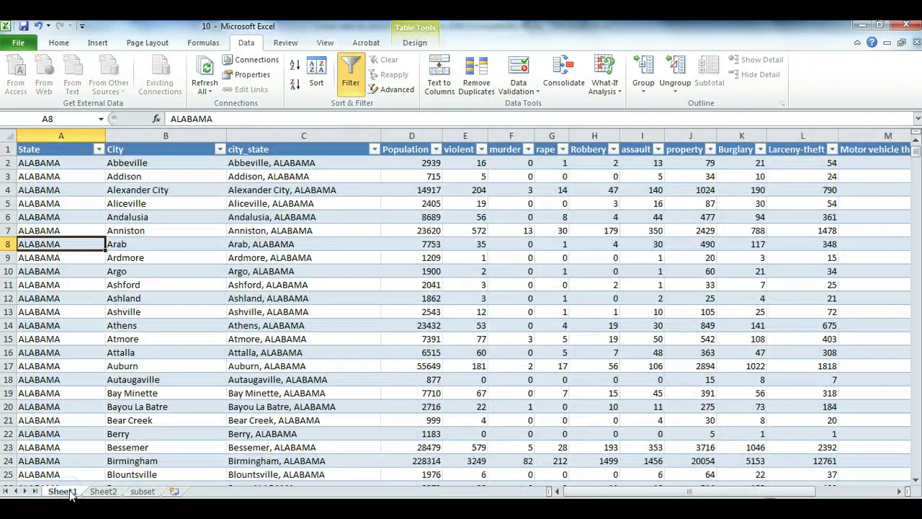
right_click(70, 492)
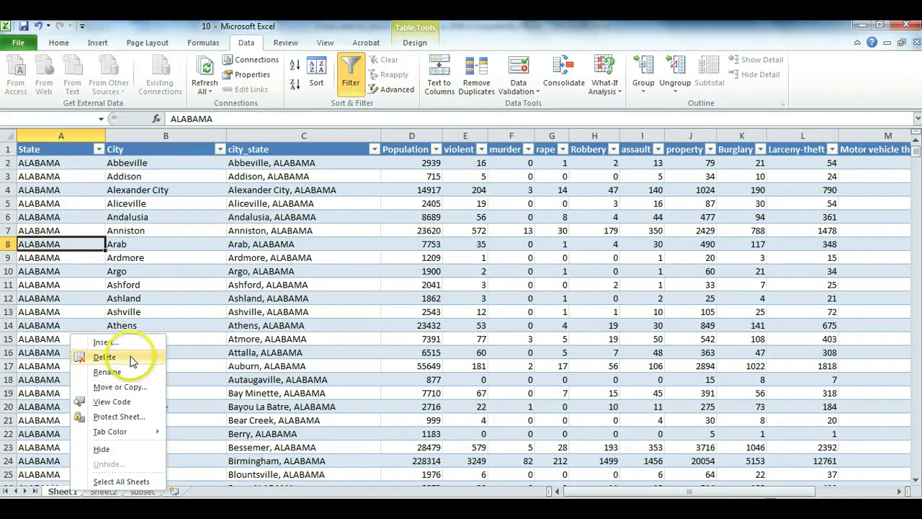
left_click(105, 357)
left_click(441, 302)
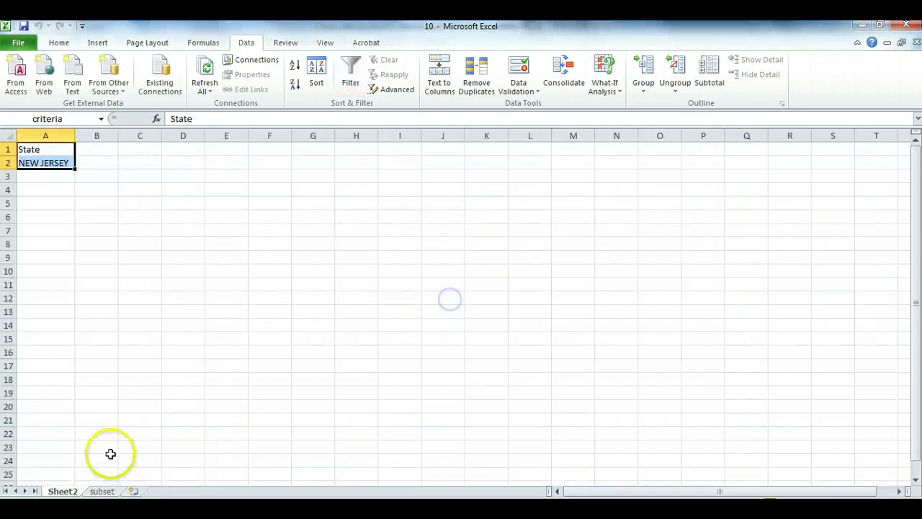
Step: Delete Sheet2 as well, leaving the subset sheet with the New Jersey records
right_click(62, 491)
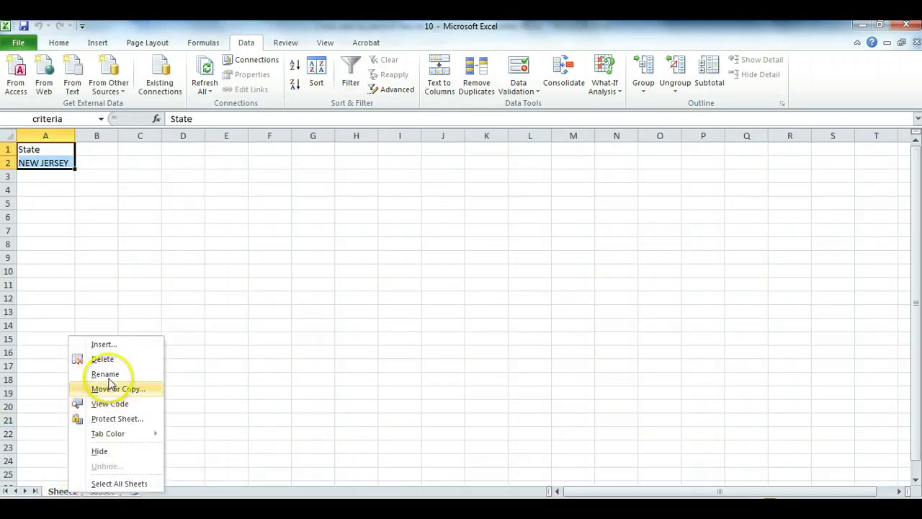
left_click(108, 358)
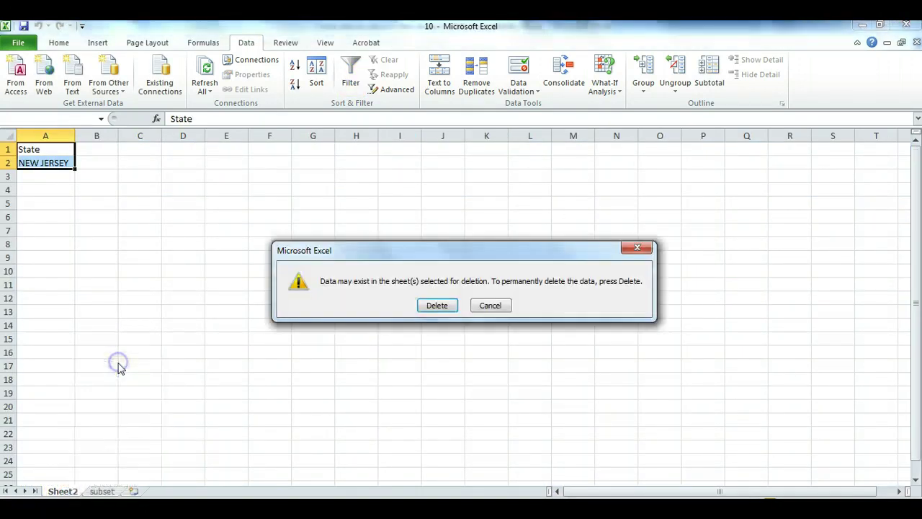
left_click(436, 305)
left_click(84, 247)
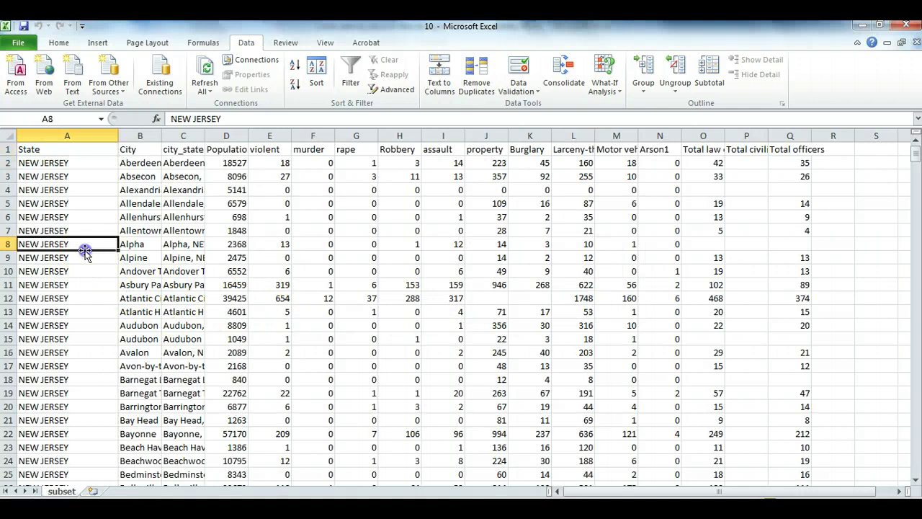
Step: Convert the data range A1:Q491 into a table with headers using Ctrl+T
left_click(238, 270)
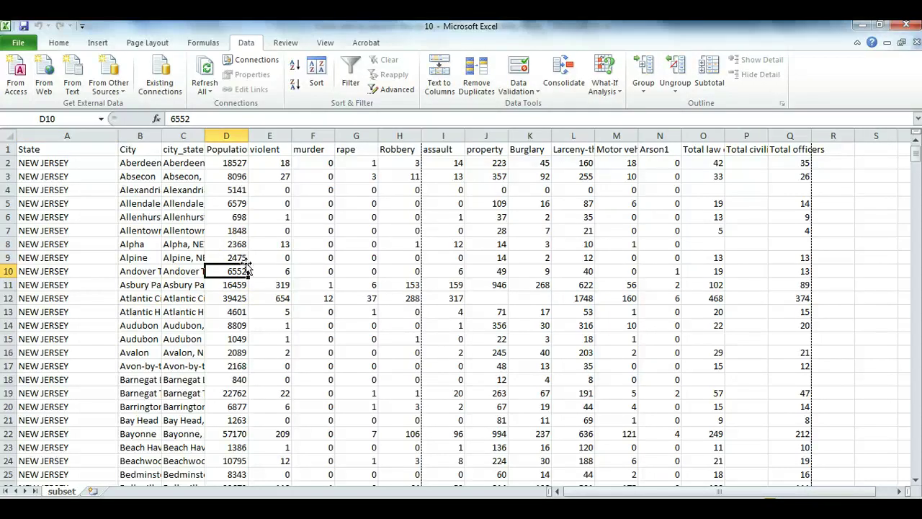
key("ctrl+t")
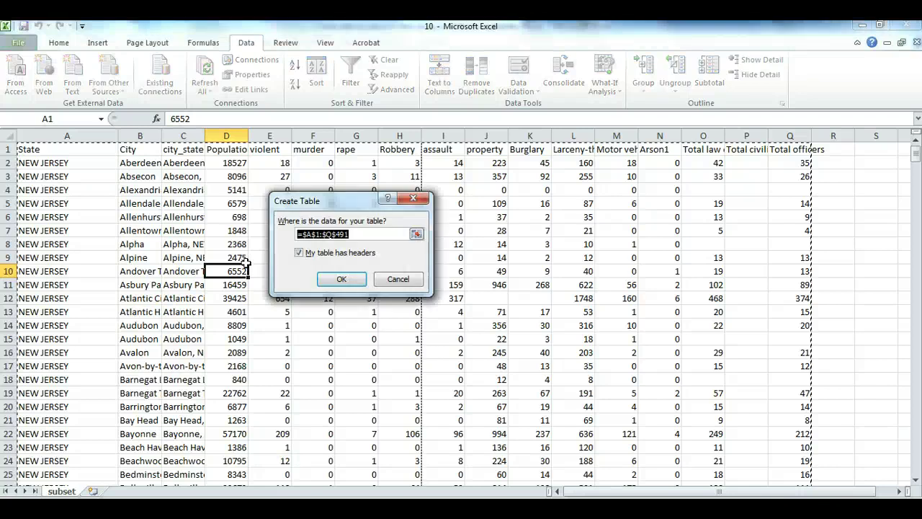
left_click(340, 279)
left_click(281, 262)
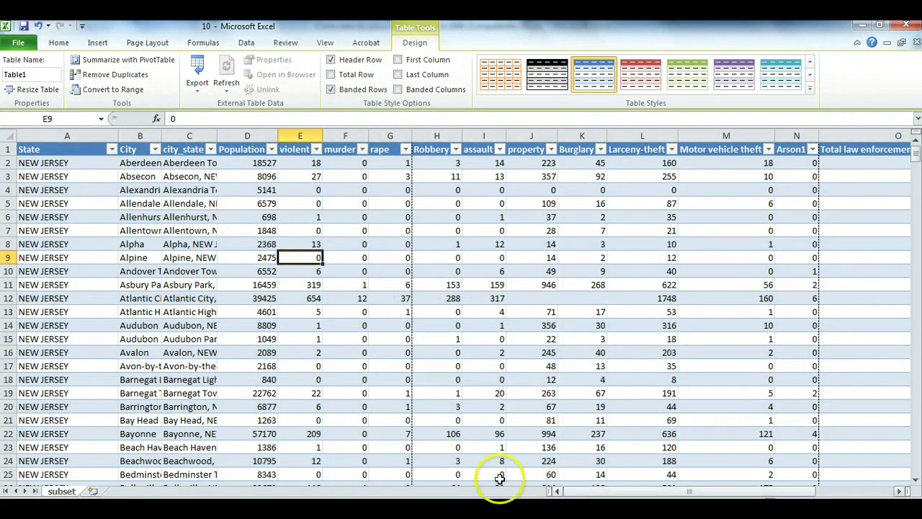
Step: Rename the table from Table1 to 'ucr'
left_click(8, 77)
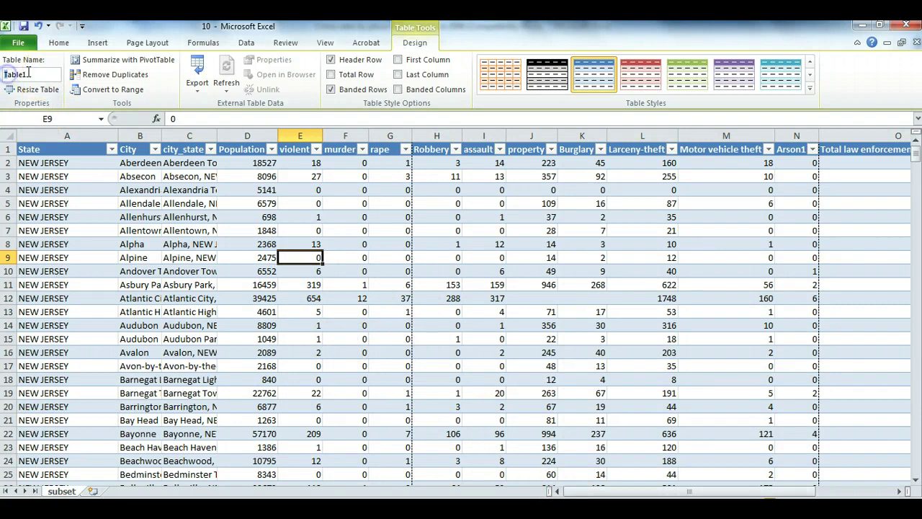
type("ucr")
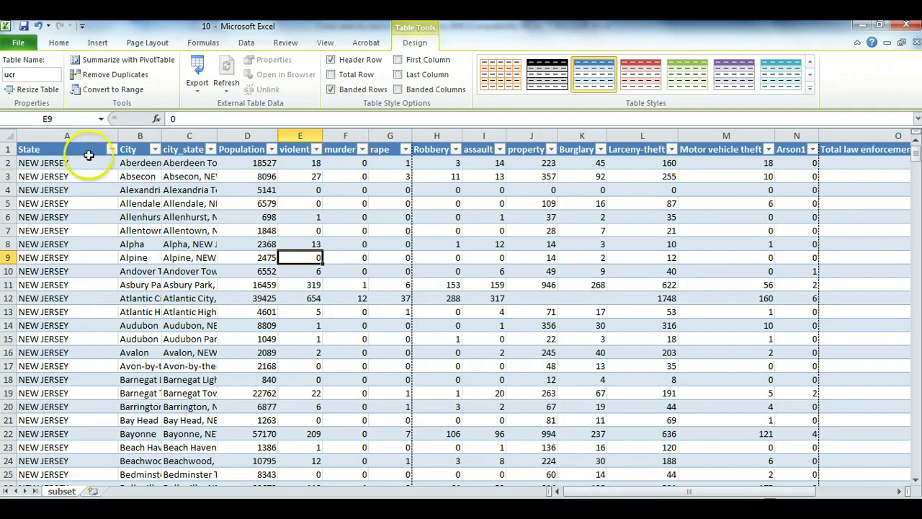
left_click(106, 202)
left_click(270, 254)
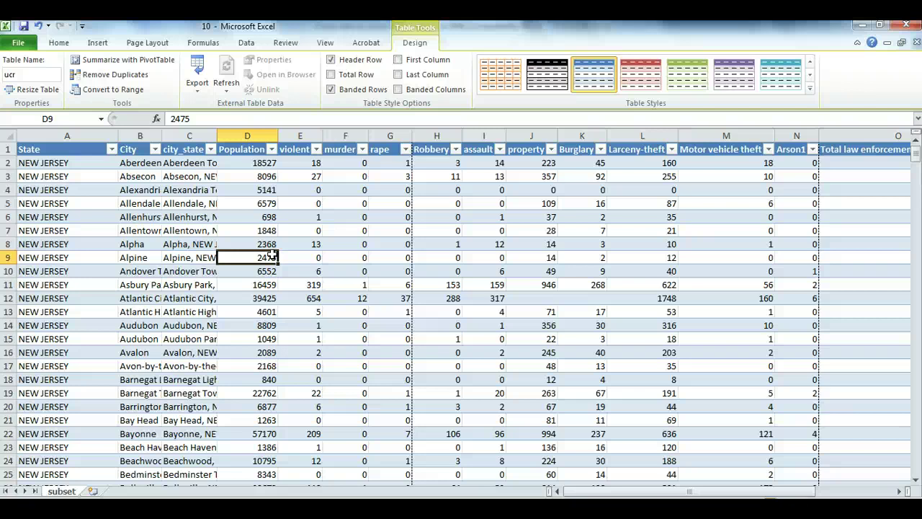
left_click_drag(580, 491, 602, 497)
left_click(377, 255)
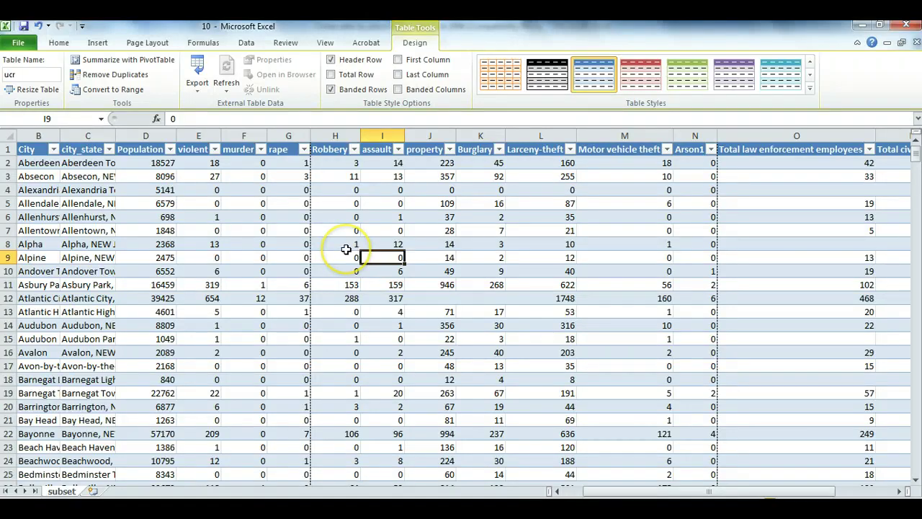
left_click(252, 176)
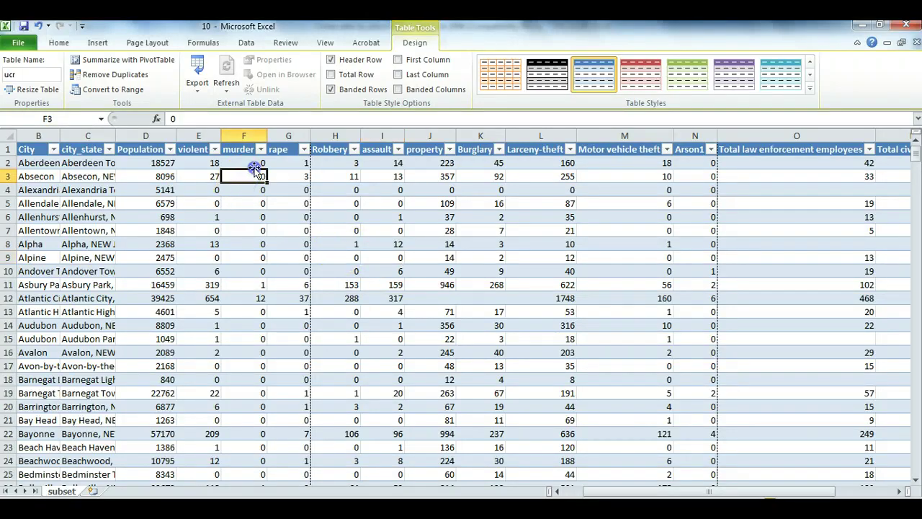
left_click(256, 164)
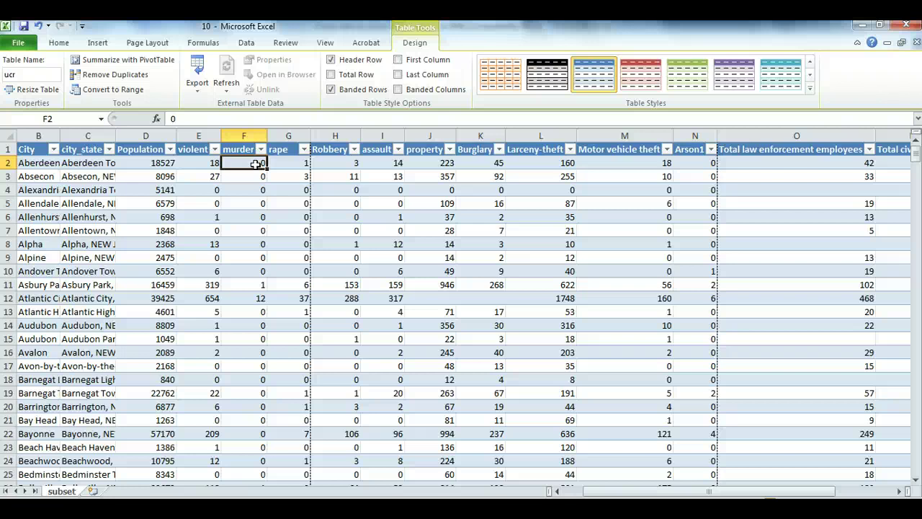
Step: Insert a new empty table column in column G, between murder and rape
left_click(255, 135)
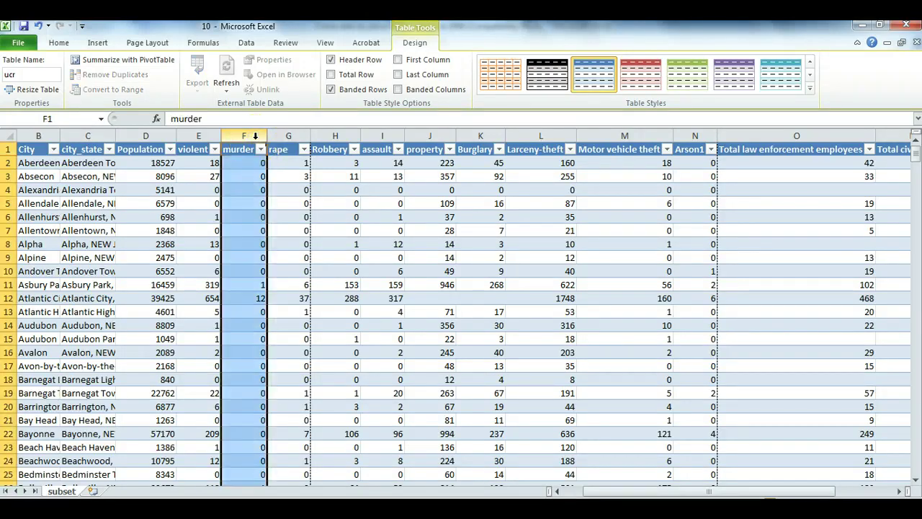
left_click(284, 136)
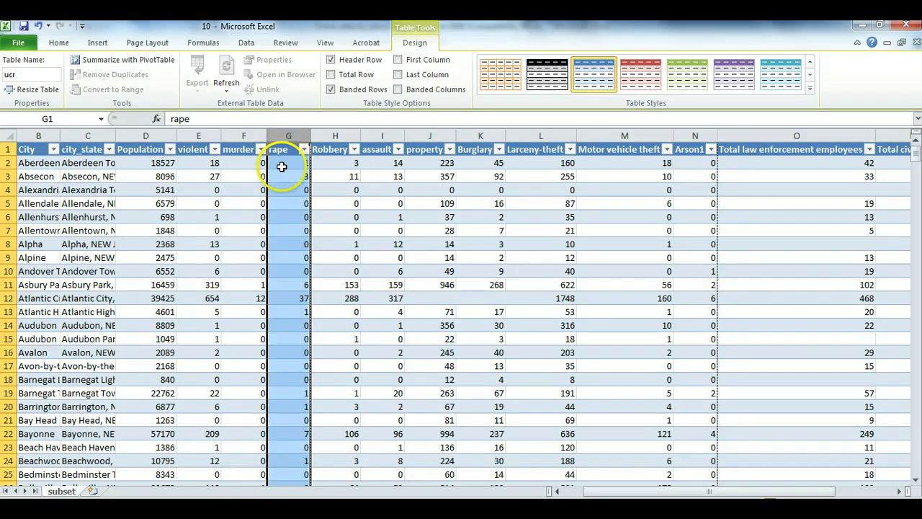
left_click(281, 167)
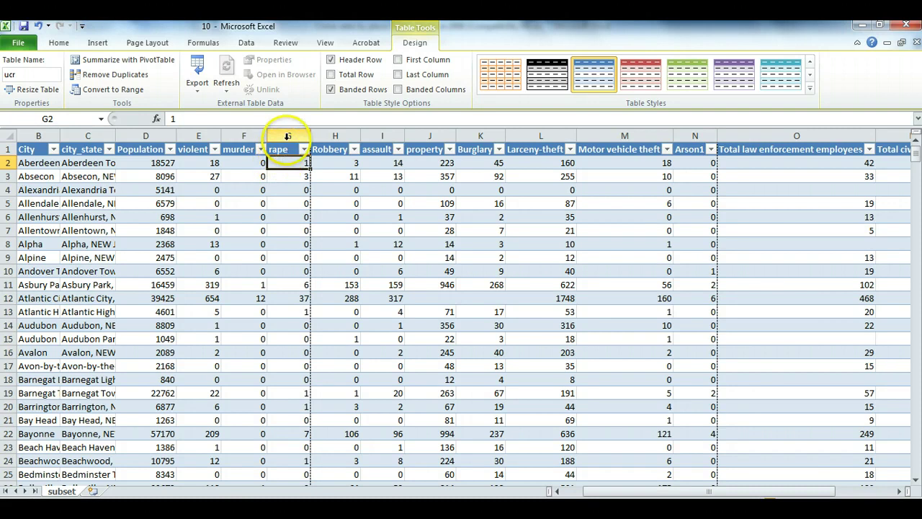
key("Right")
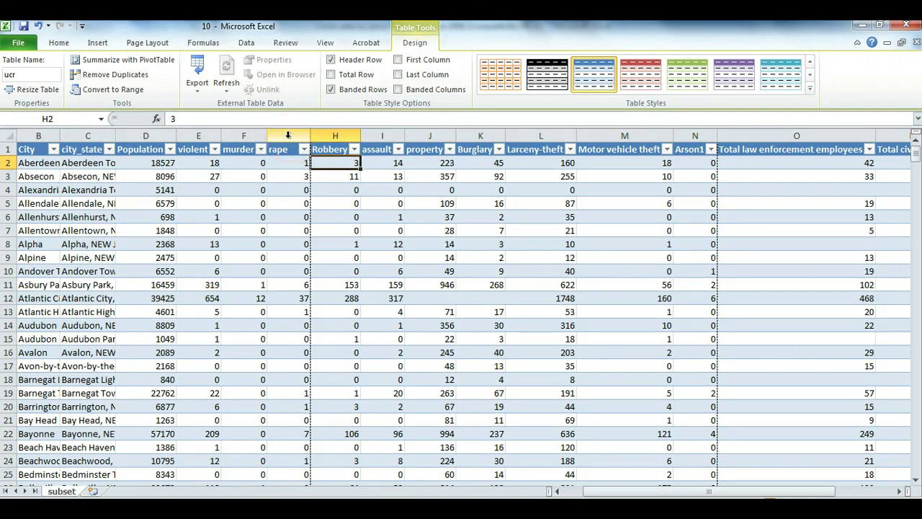
left_click(268, 135)
left_click(287, 135)
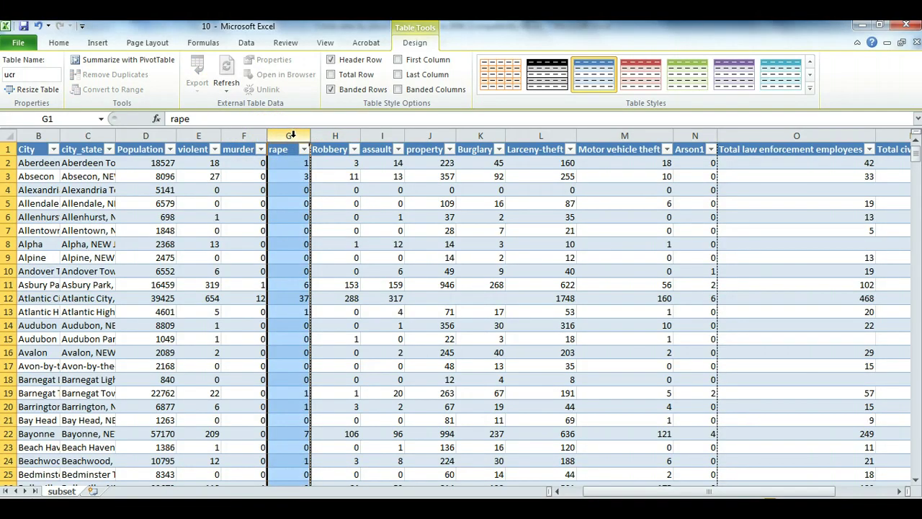
left_click_drag(282, 173, 285, 138)
right_click(286, 136)
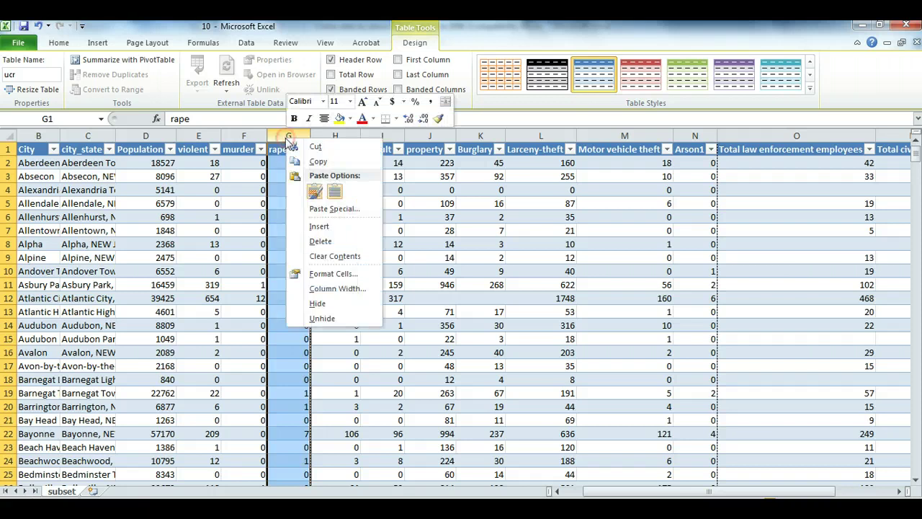
left_click(317, 226)
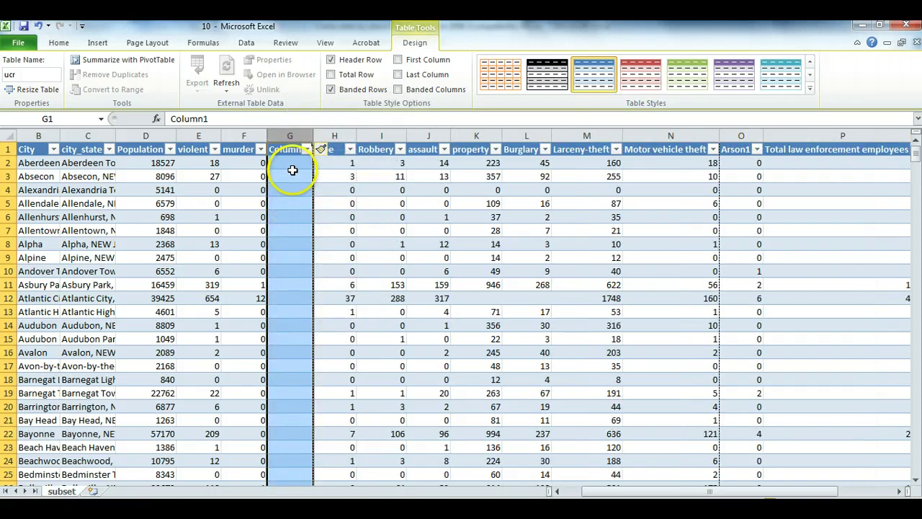
Step: Head the new column 'murder rate' and begin a formula with = in G2
left_click(301, 152)
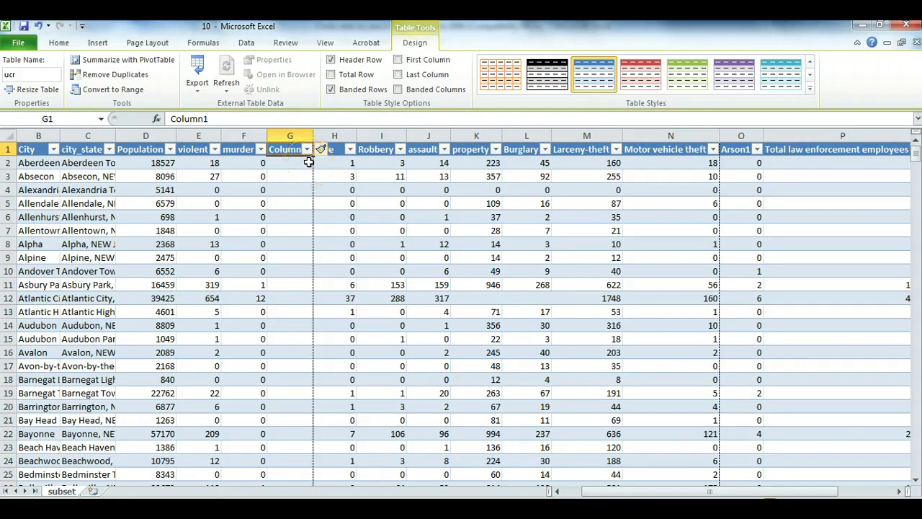
type("murder rate")
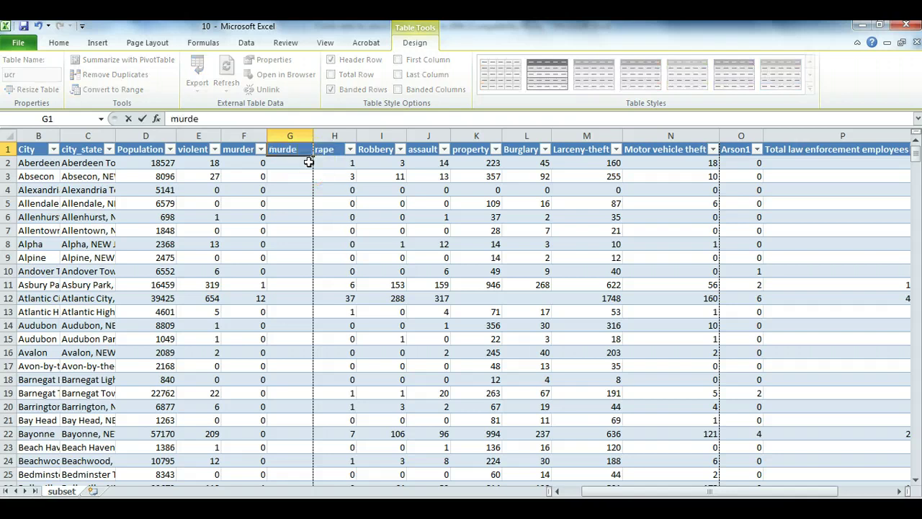
left_click(308, 162)
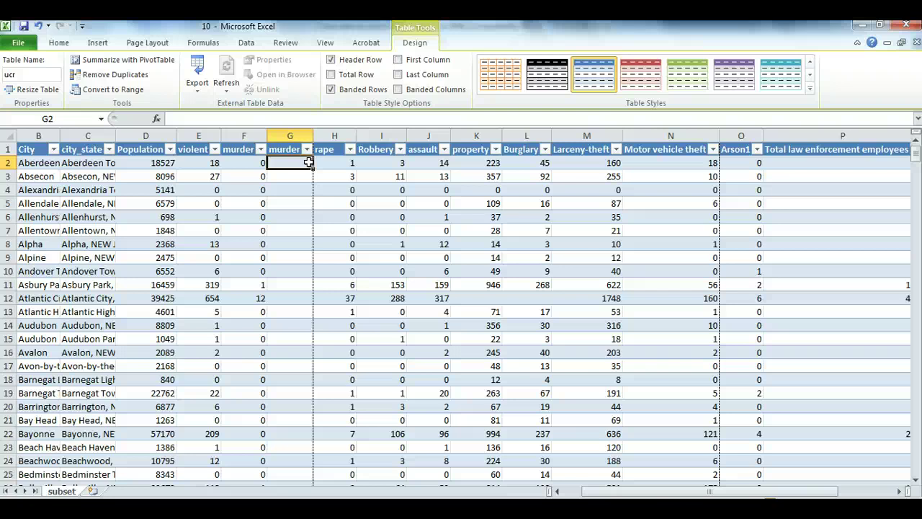
type("=")
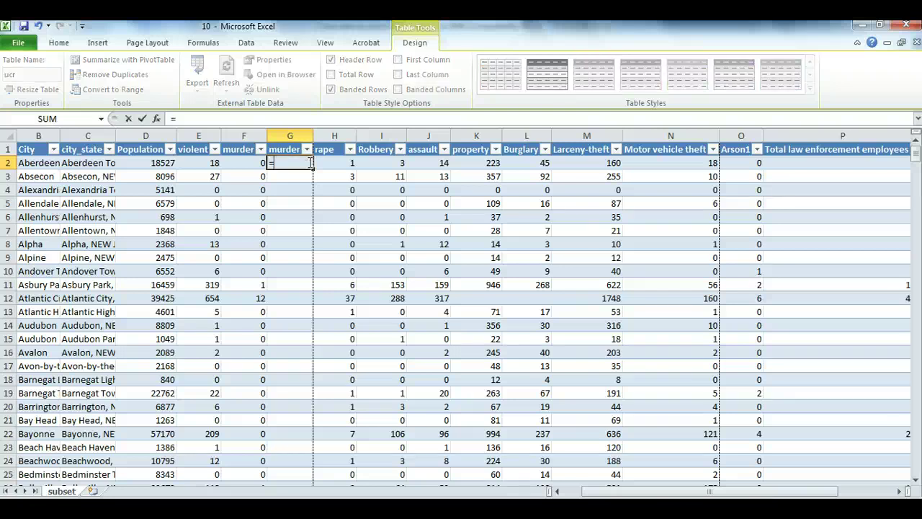
left_click(244, 163)
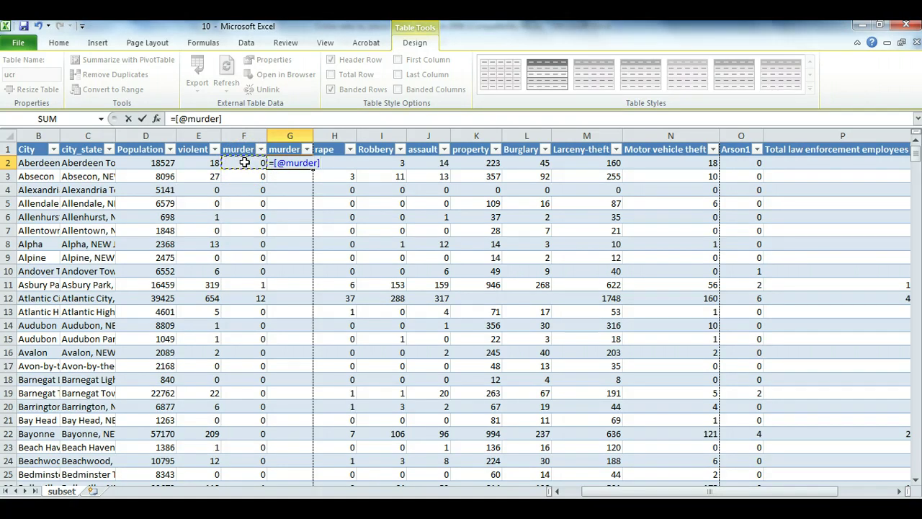
type("/")
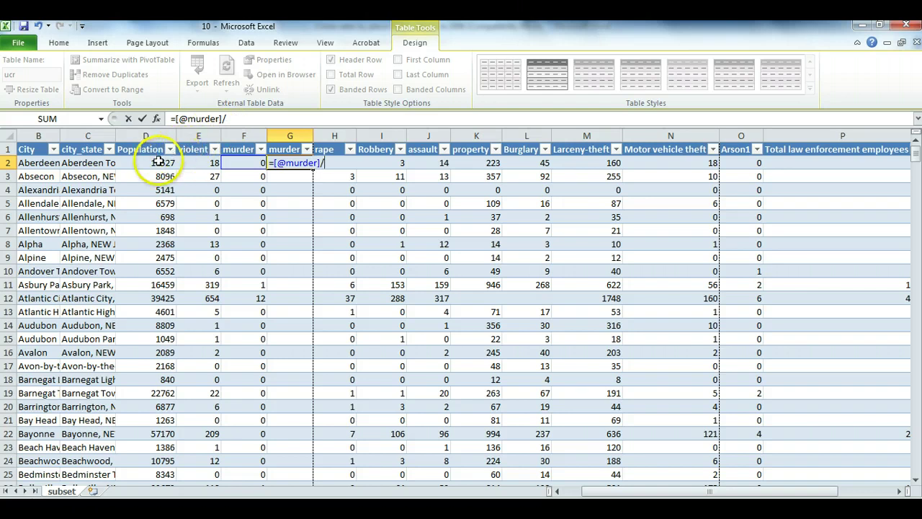
left_click(158, 162)
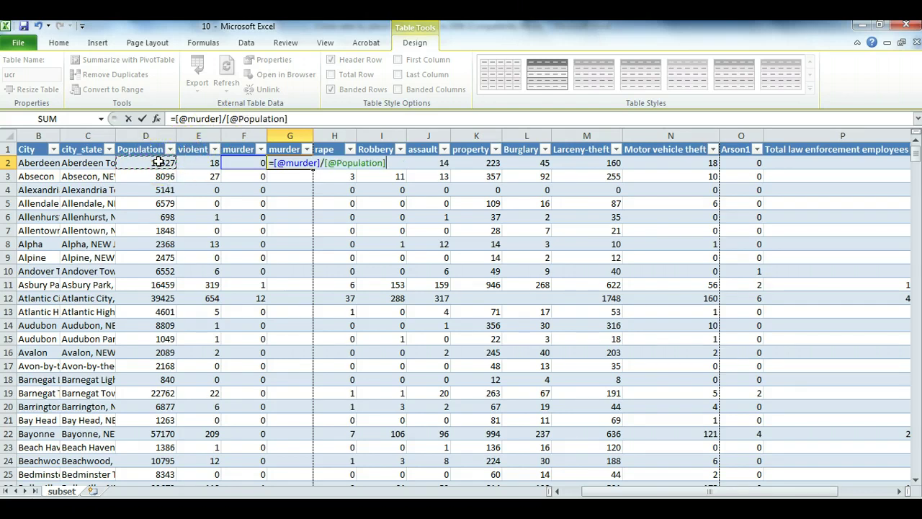
type("*10000")
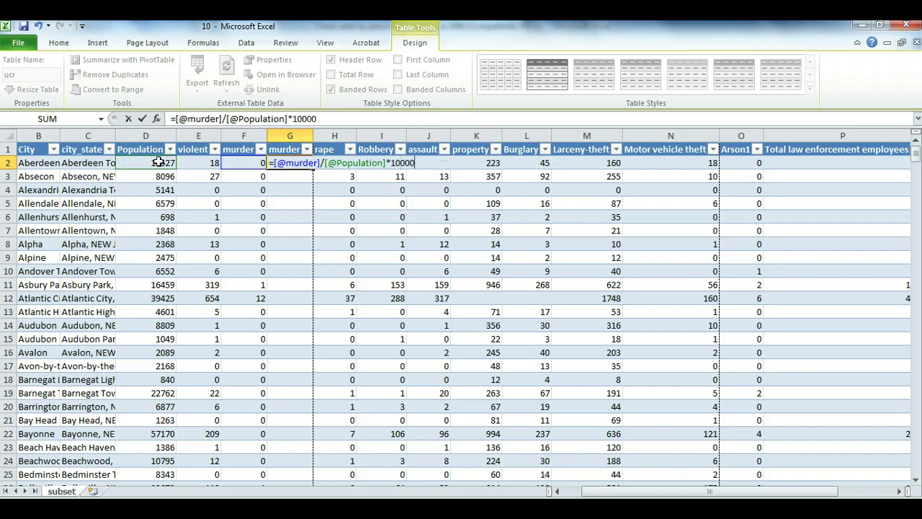
type("0")
left_click_drag(275, 163, 315, 163)
left_click(227, 162)
left_click(242, 135)
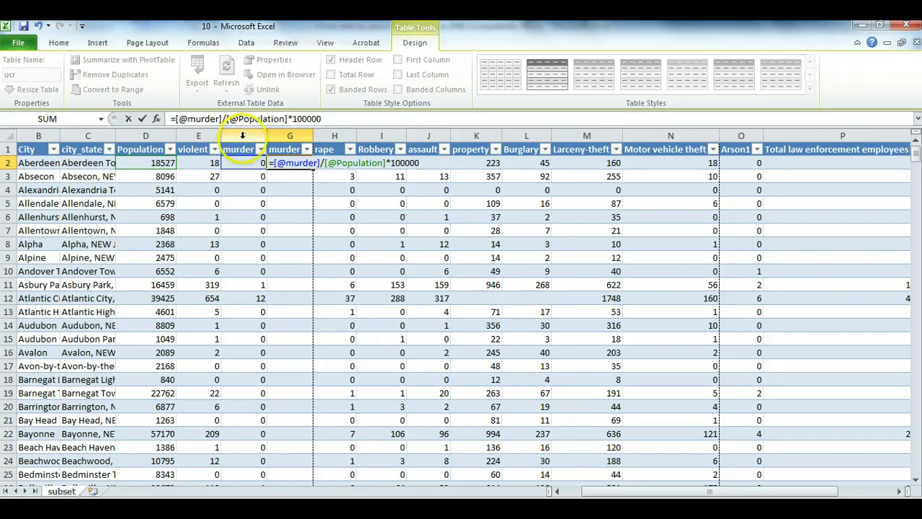
left_click(241, 153)
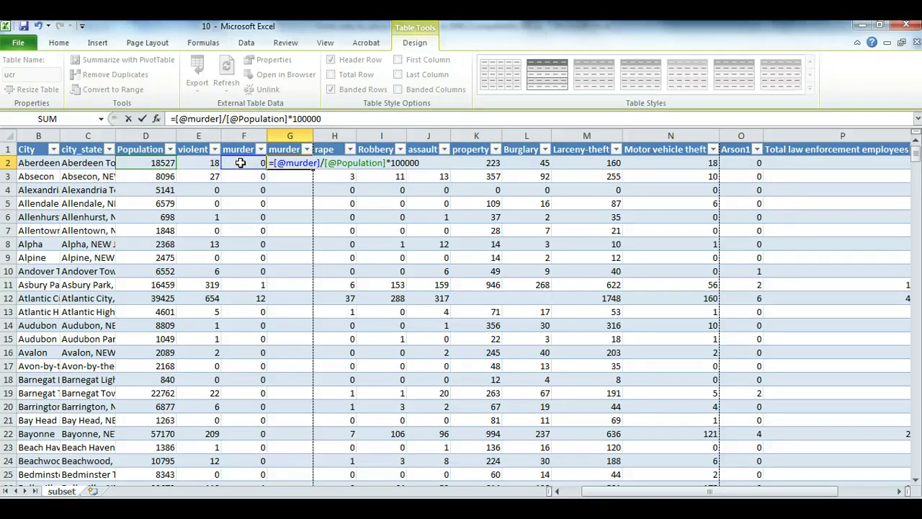
left_click(240, 163)
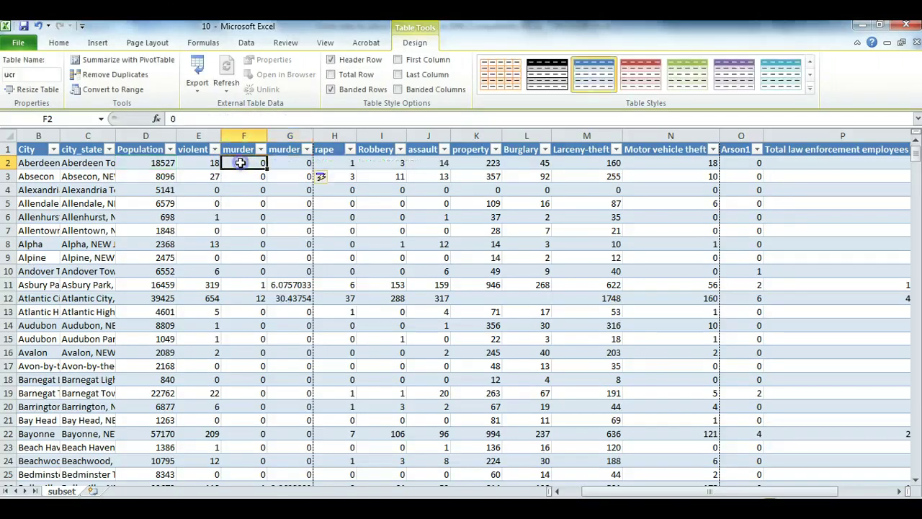
left_click(287, 161)
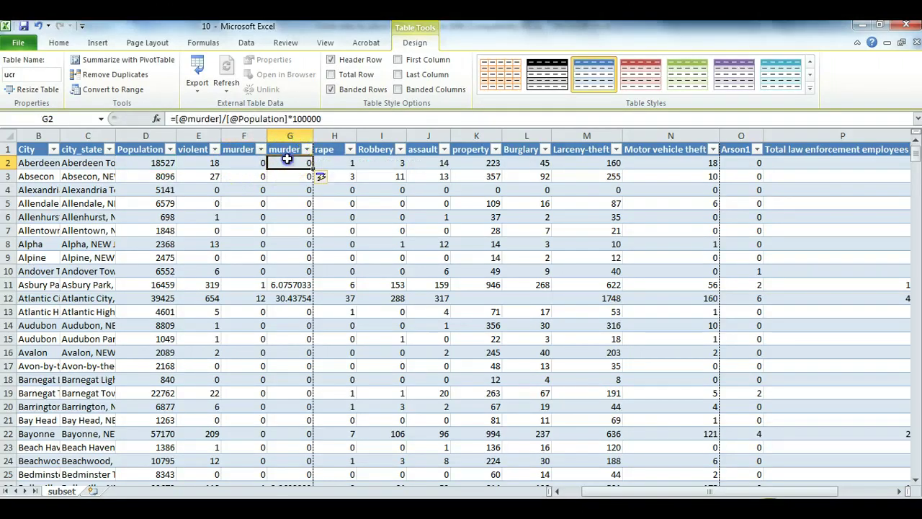
left_click(219, 118)
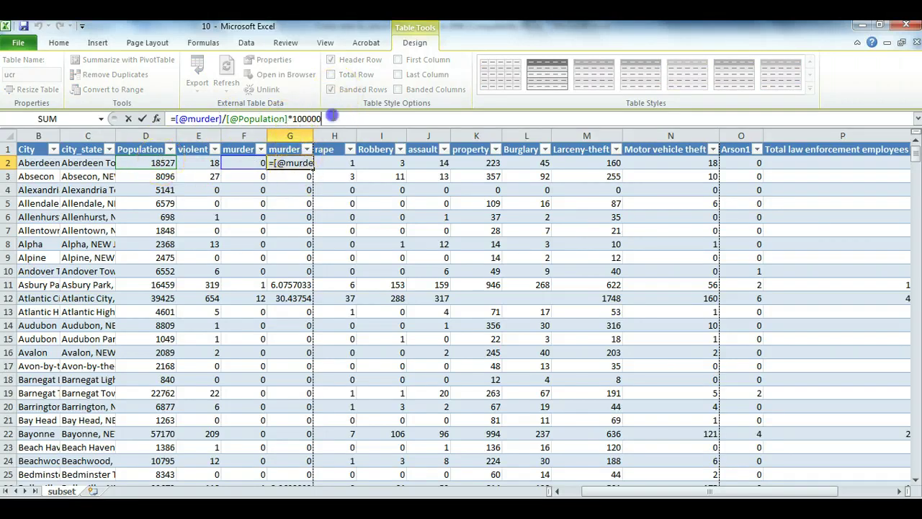
key("ctrl+Return")
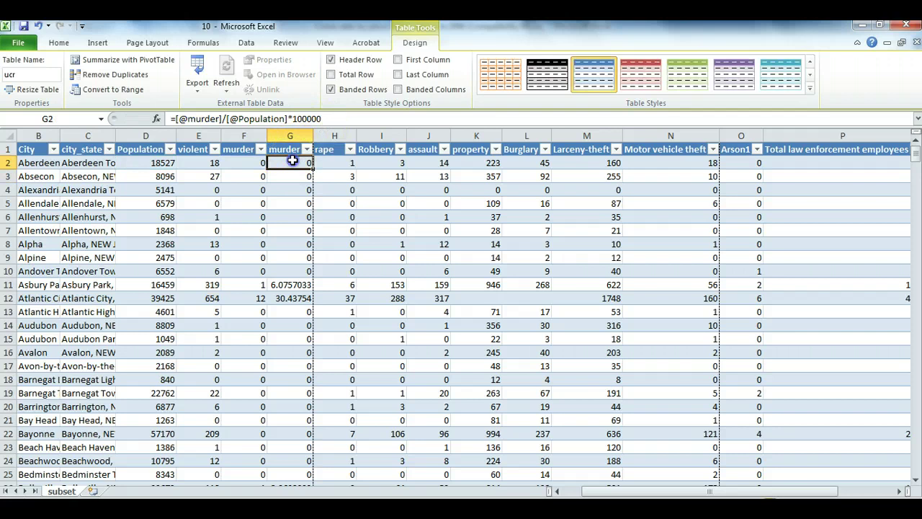
left_click_drag(292, 164, 291, 298)
left_click(292, 298)
left_click(291, 163)
type("=")
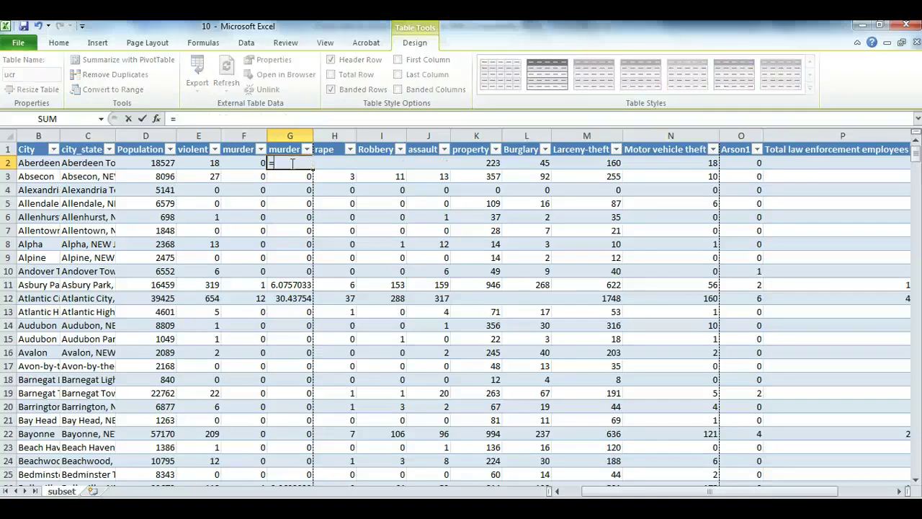
left_click(253, 162)
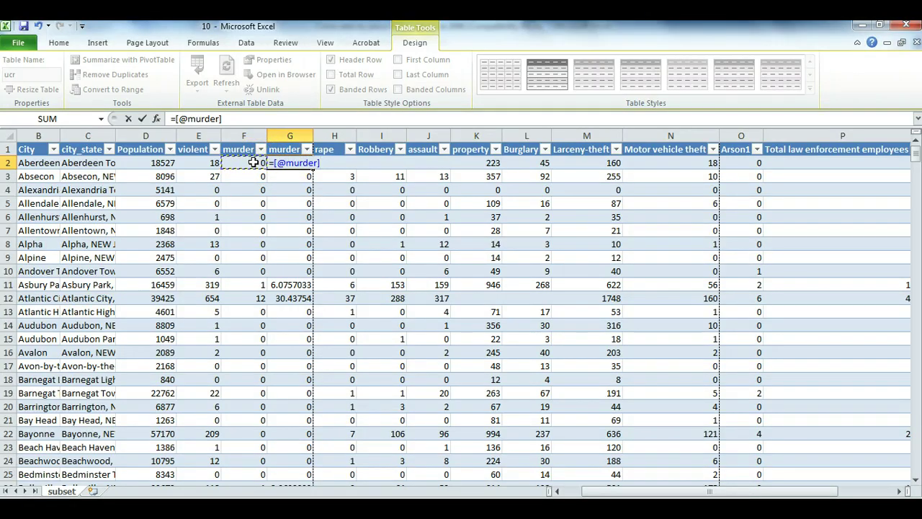
type("/")
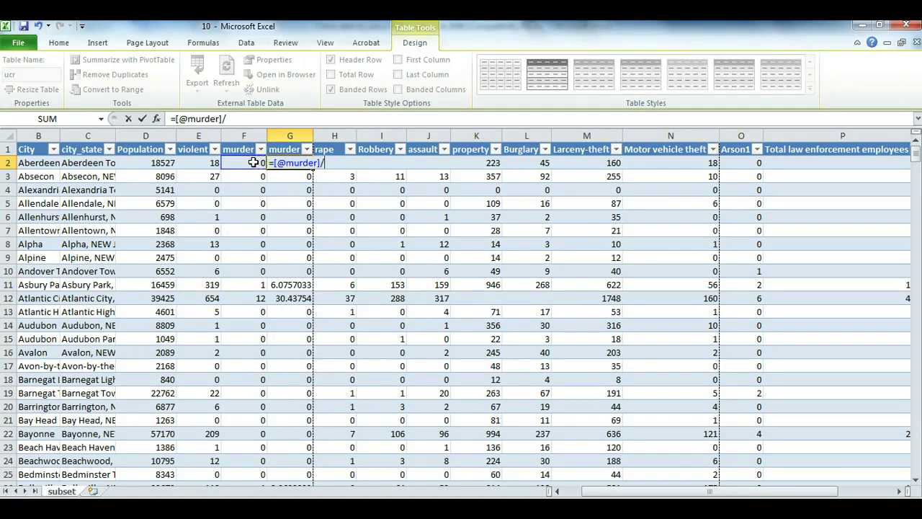
left_click(166, 163)
type("*100000")
key("Return")
Step: Check the calculated murder rates in G2, G4 and G6
left_click(291, 163)
left_click(290, 150)
left_click(290, 163)
left_click(286, 189)
left_click(285, 216)
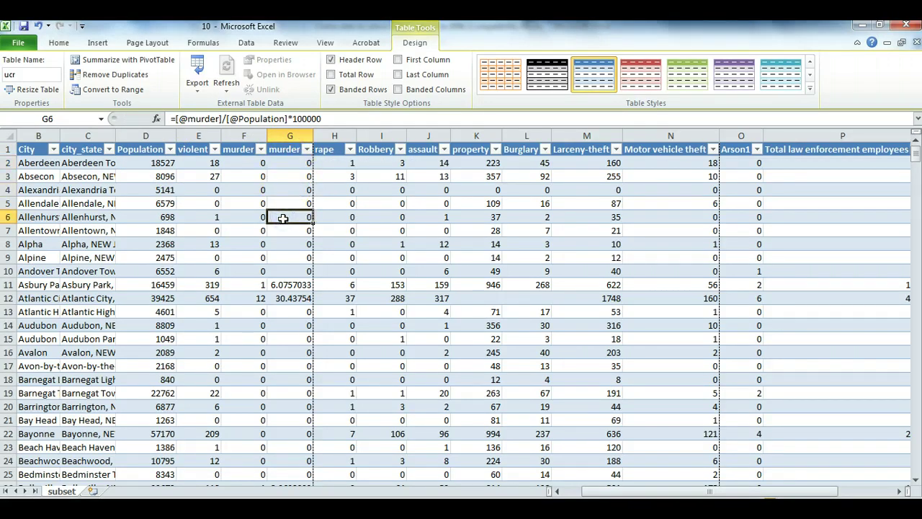